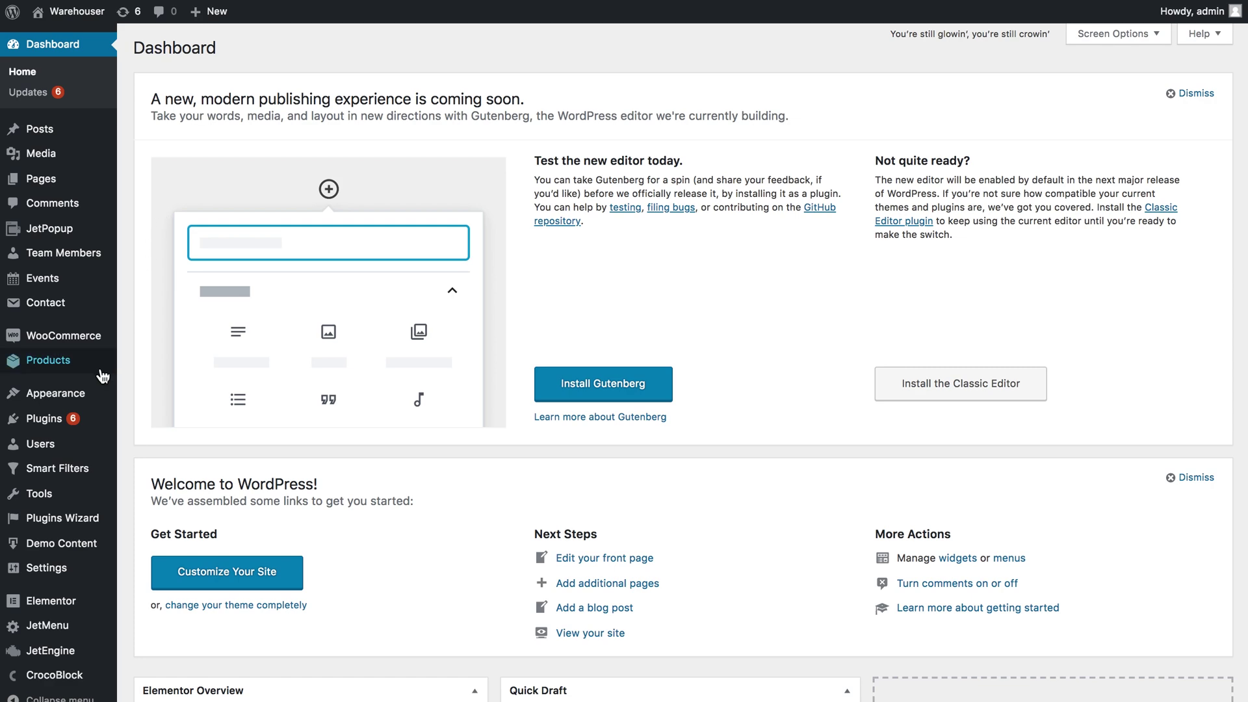
Step: Open Products > Categories, scroll through the existing categories, then go to the product tags list
mouse_move(99, 368)
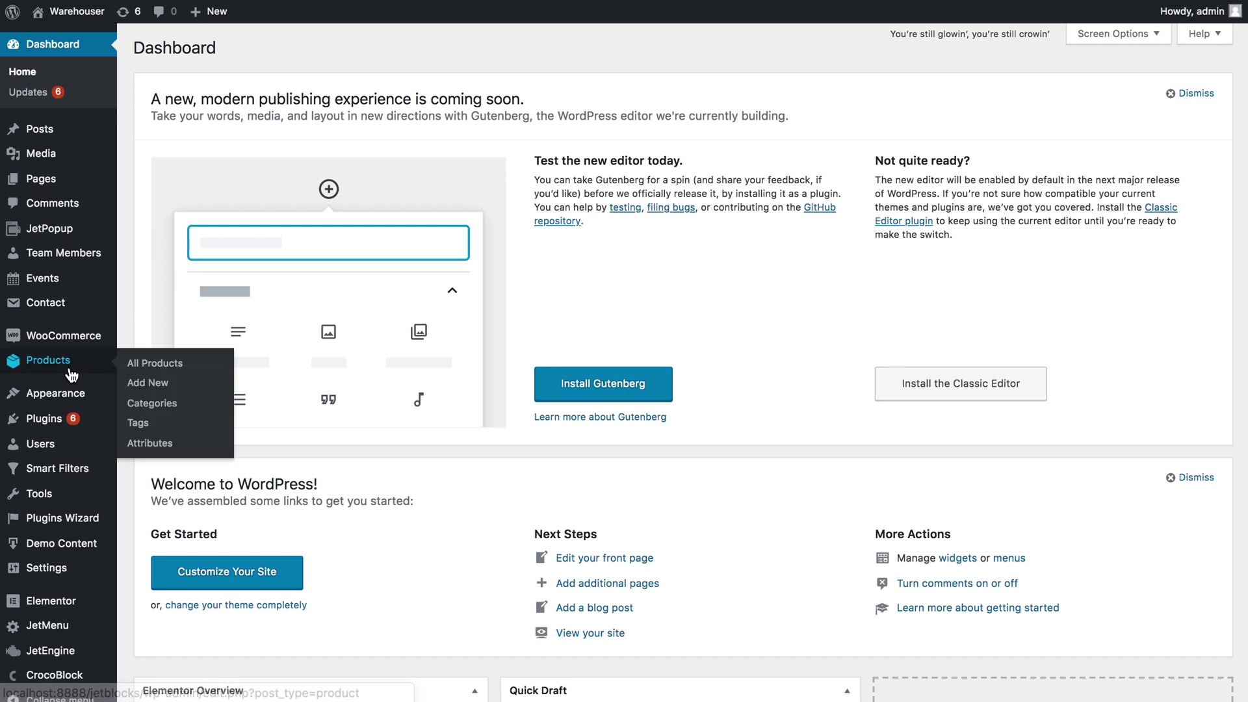
left_click(181, 404)
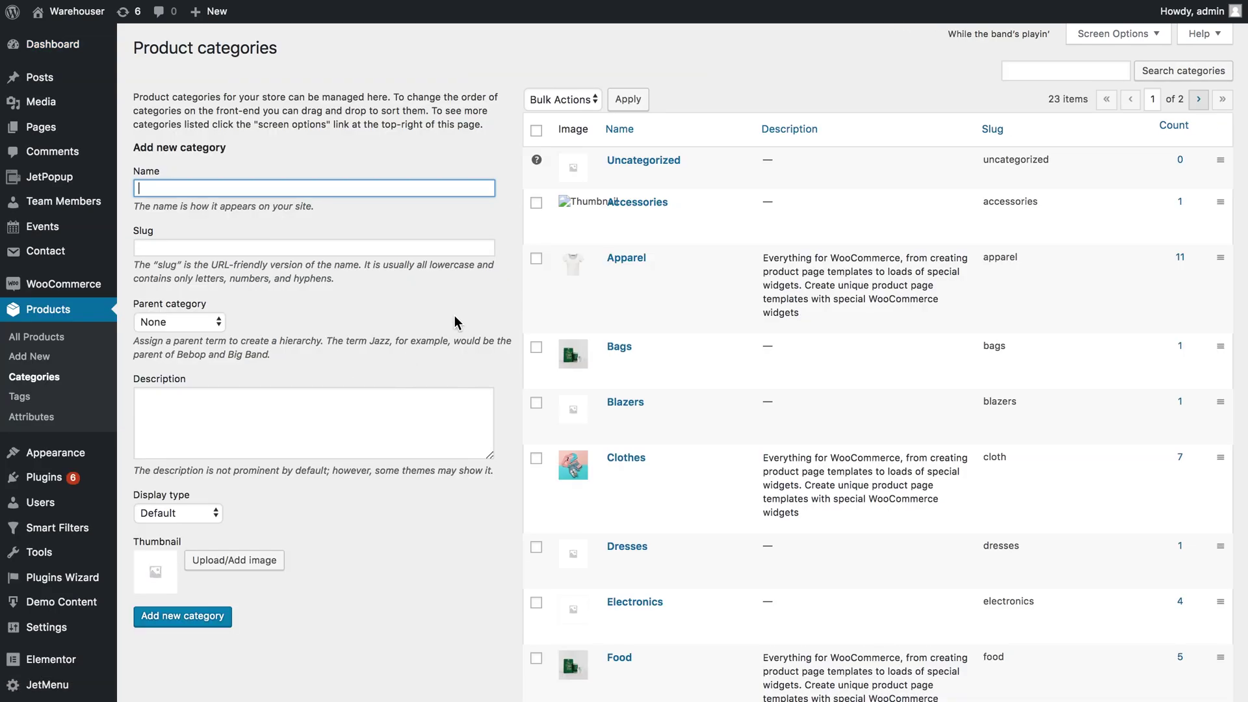
mouse_move(533, 279)
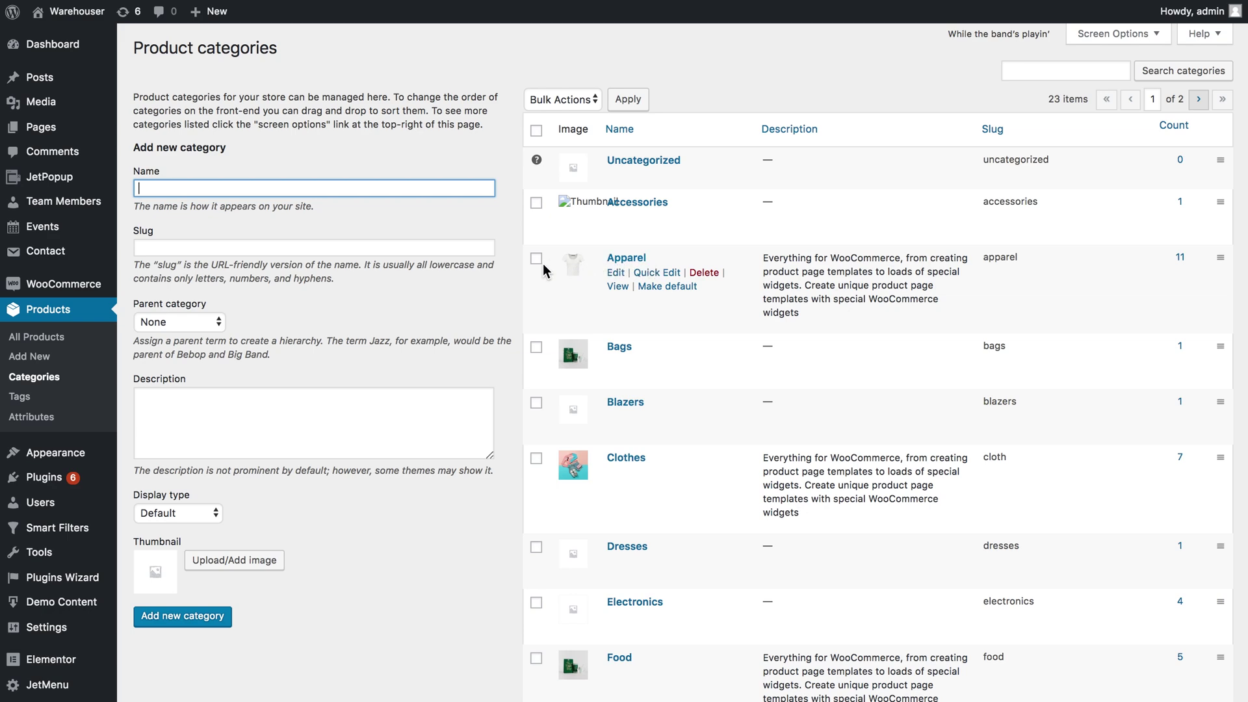
scroll(504, 282, "down", 3)
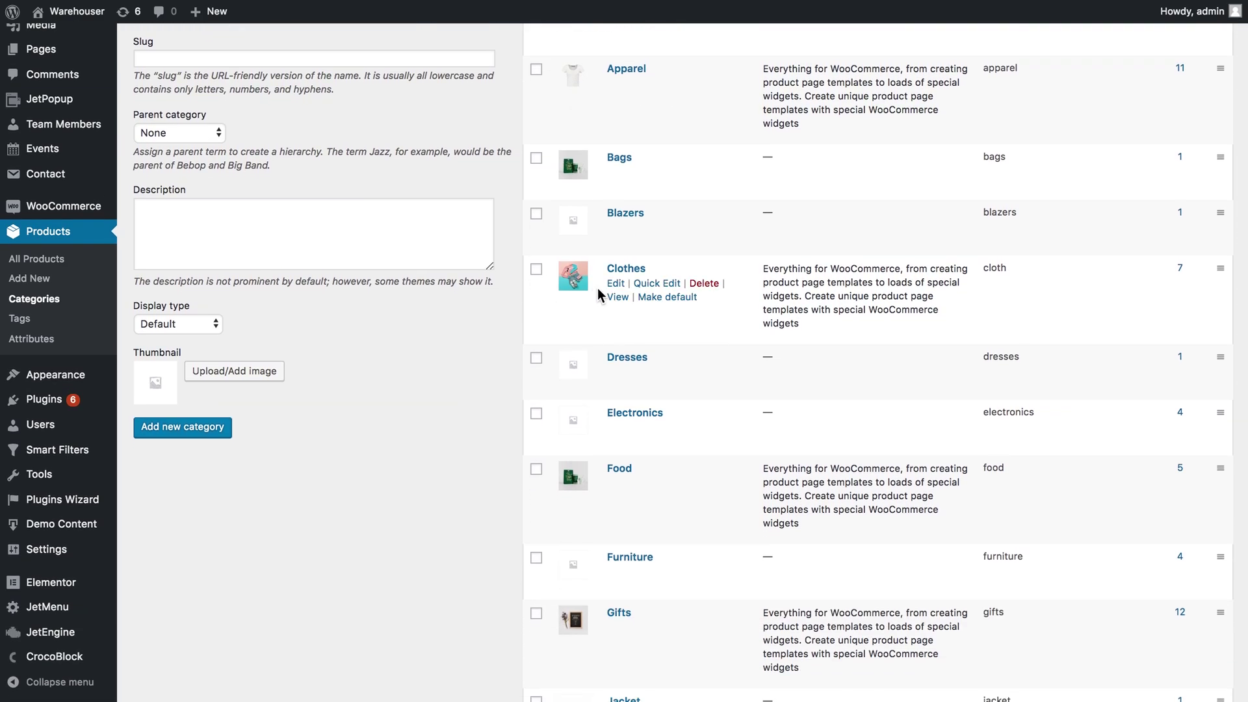
mouse_move(591, 474)
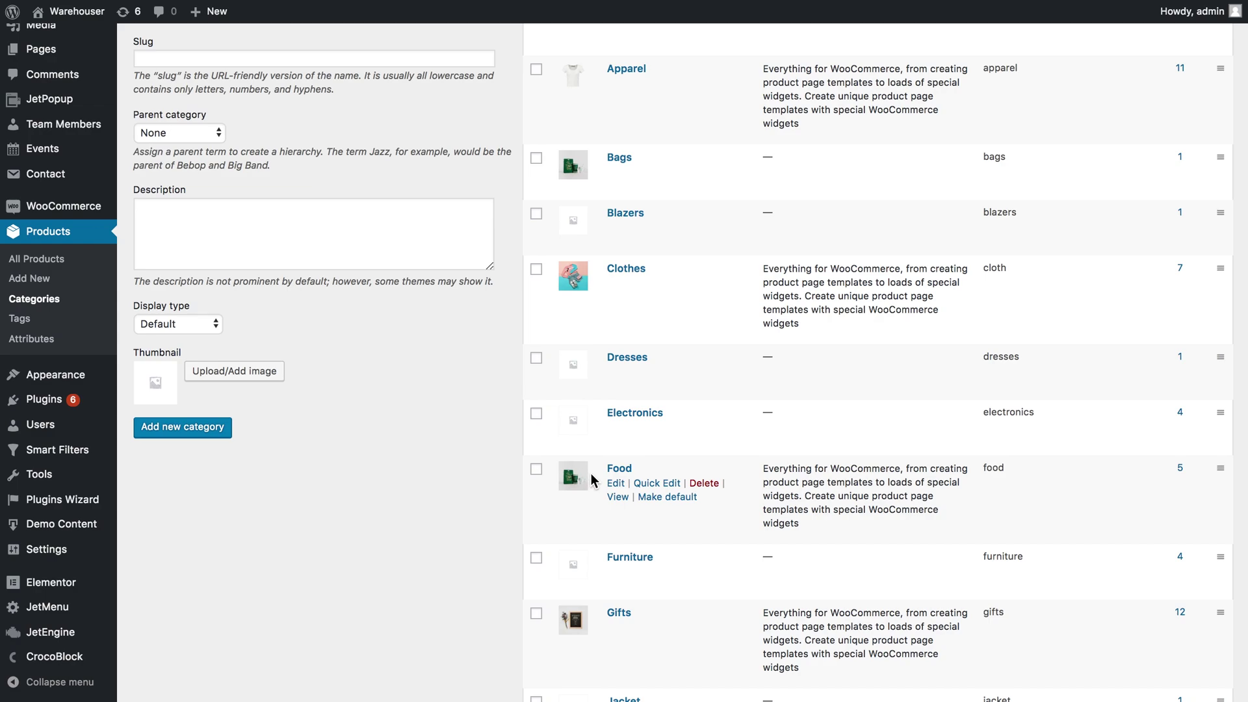
scroll(474, 443, "down", 3)
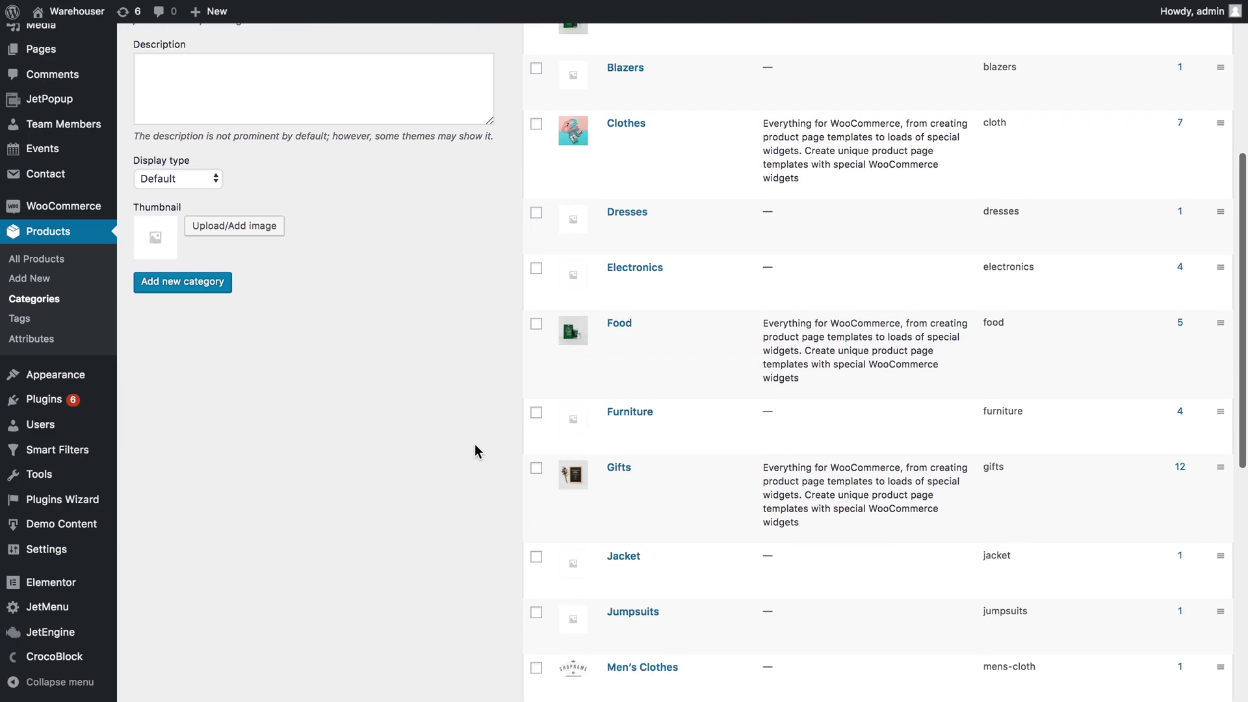
scroll(475, 444, "down", 7)
scroll(474, 444, "up", 10)
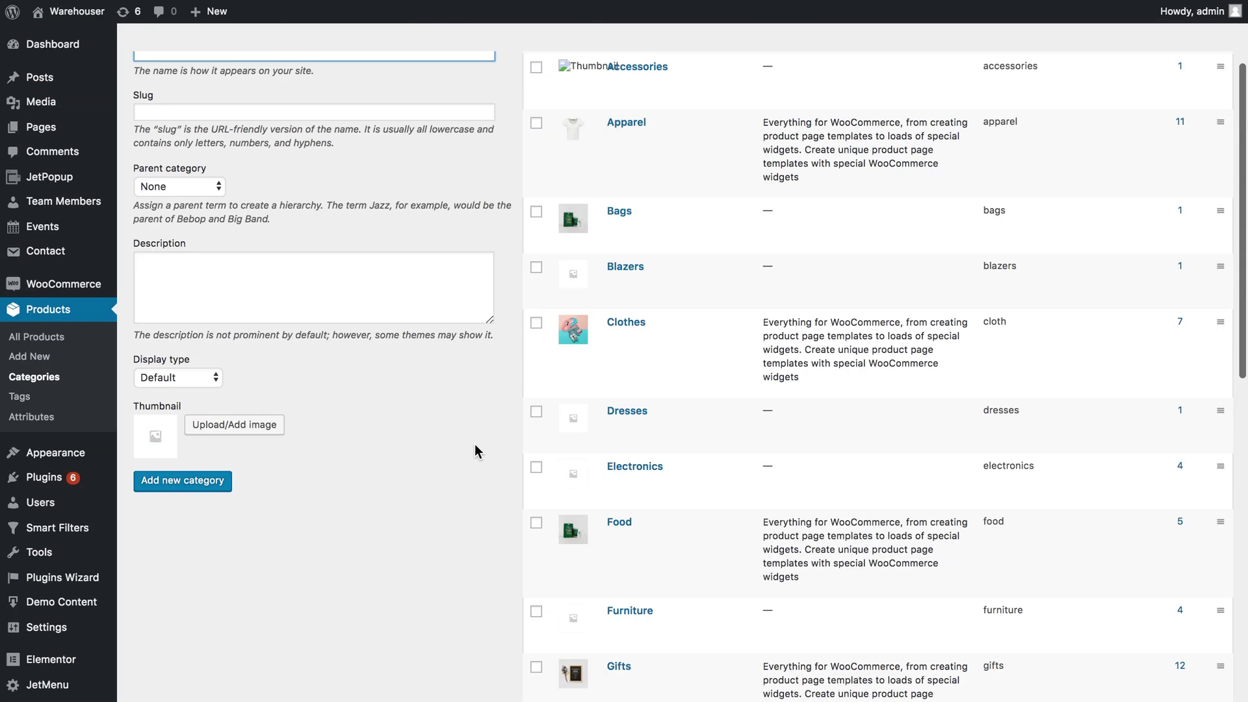
scroll(475, 445, "up", 3)
mouse_move(909, 292)
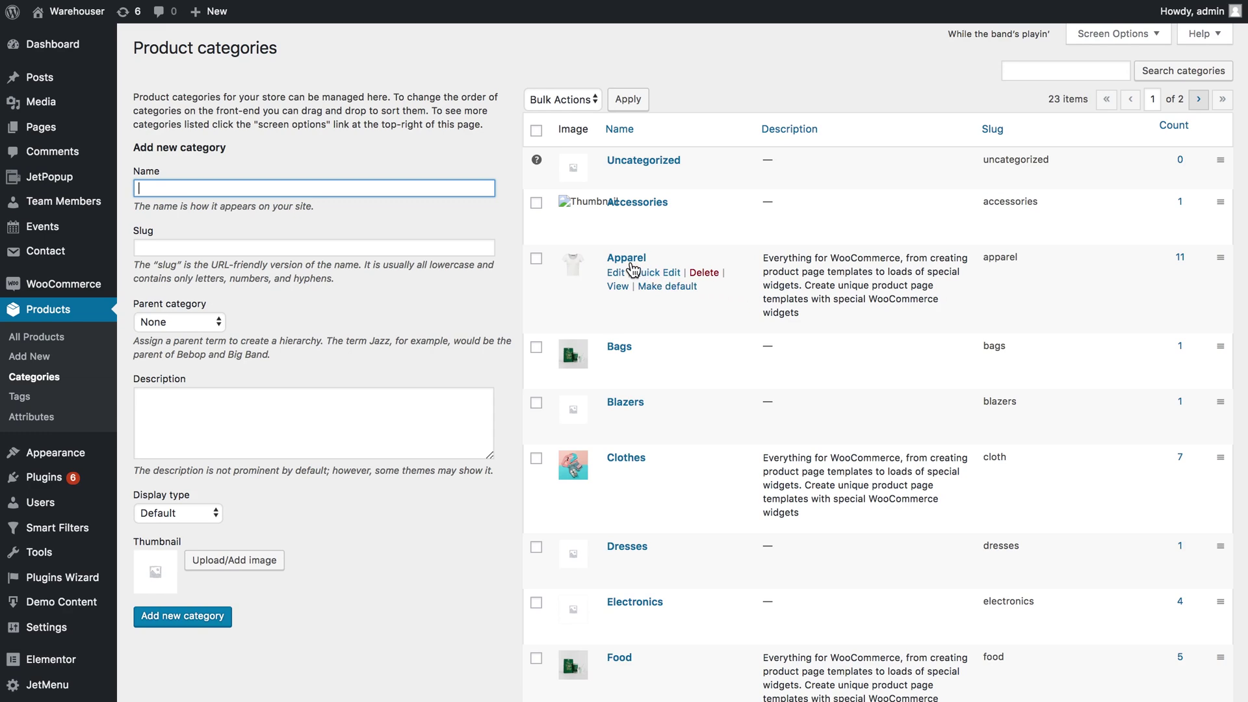
mouse_move(615, 370)
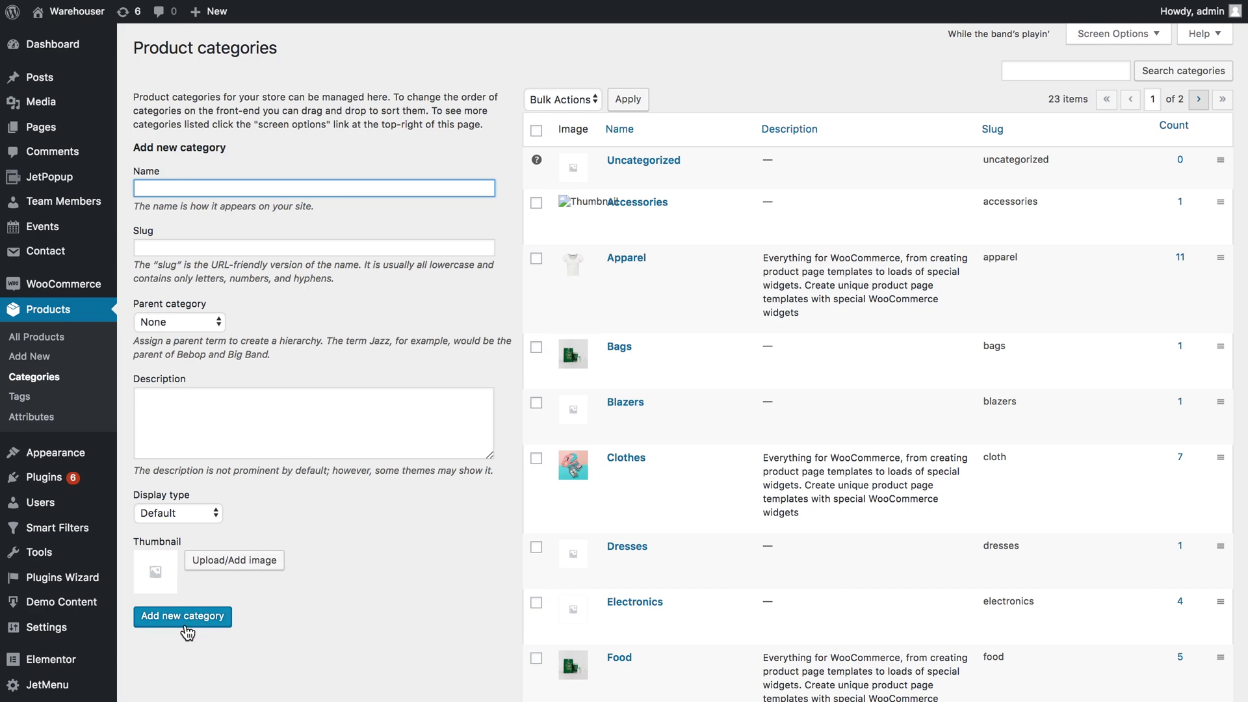
left_click(30, 408)
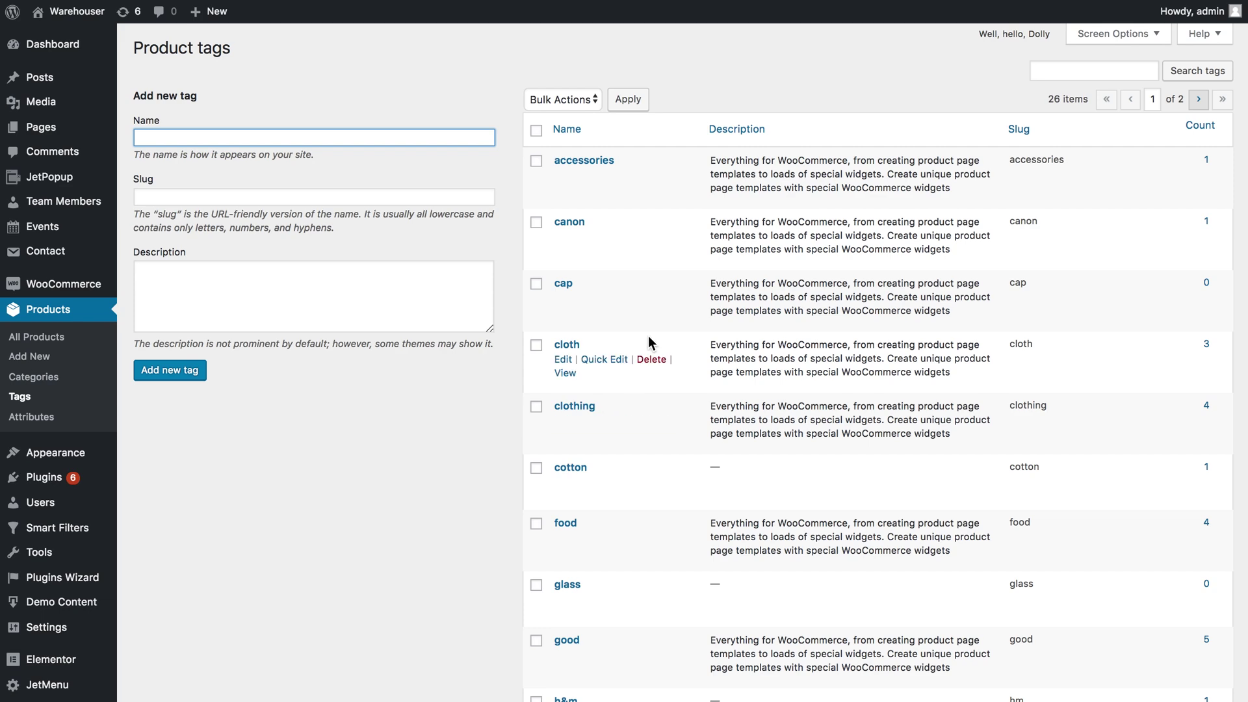
Step: Scroll down and back up through the list of 26 existing product tags
mouse_move(575, 175)
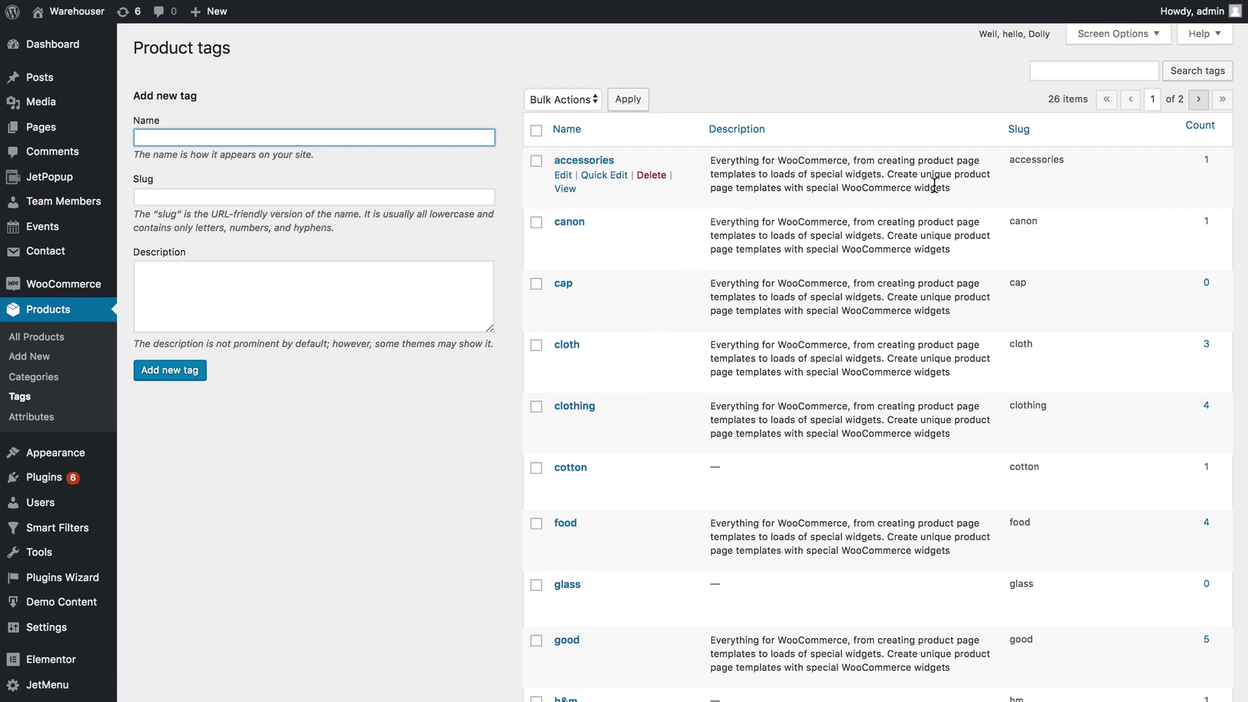
scroll(897, 202, "down", 1)
scroll(870, 202, "up", 1)
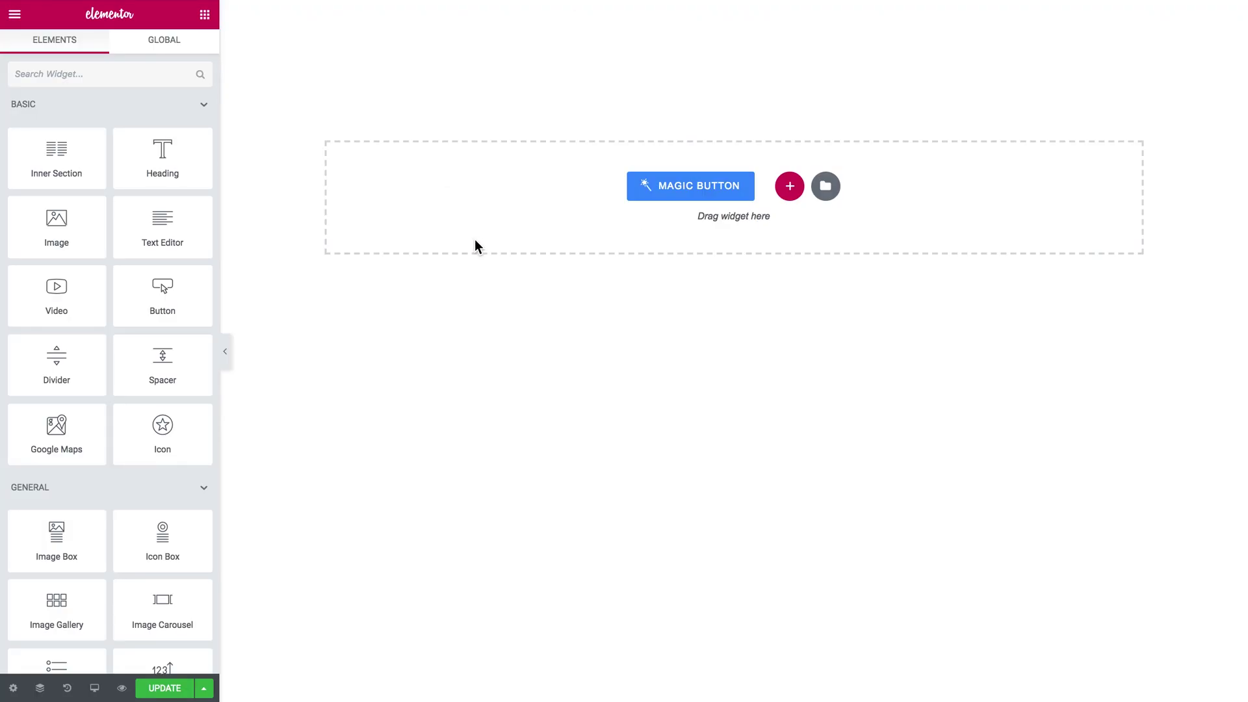
Step: Search widgets for 'tax' and drag the Taxonomy Tiles widget onto the page
left_click(106, 78)
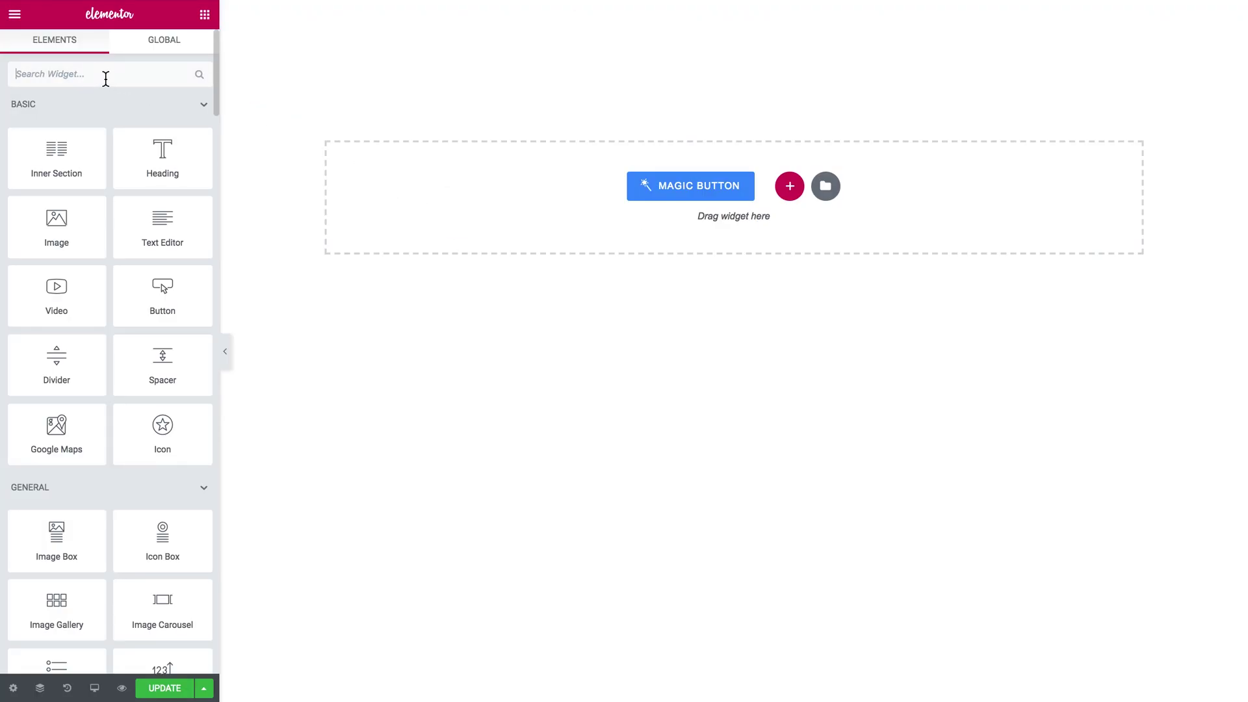
type("tax")
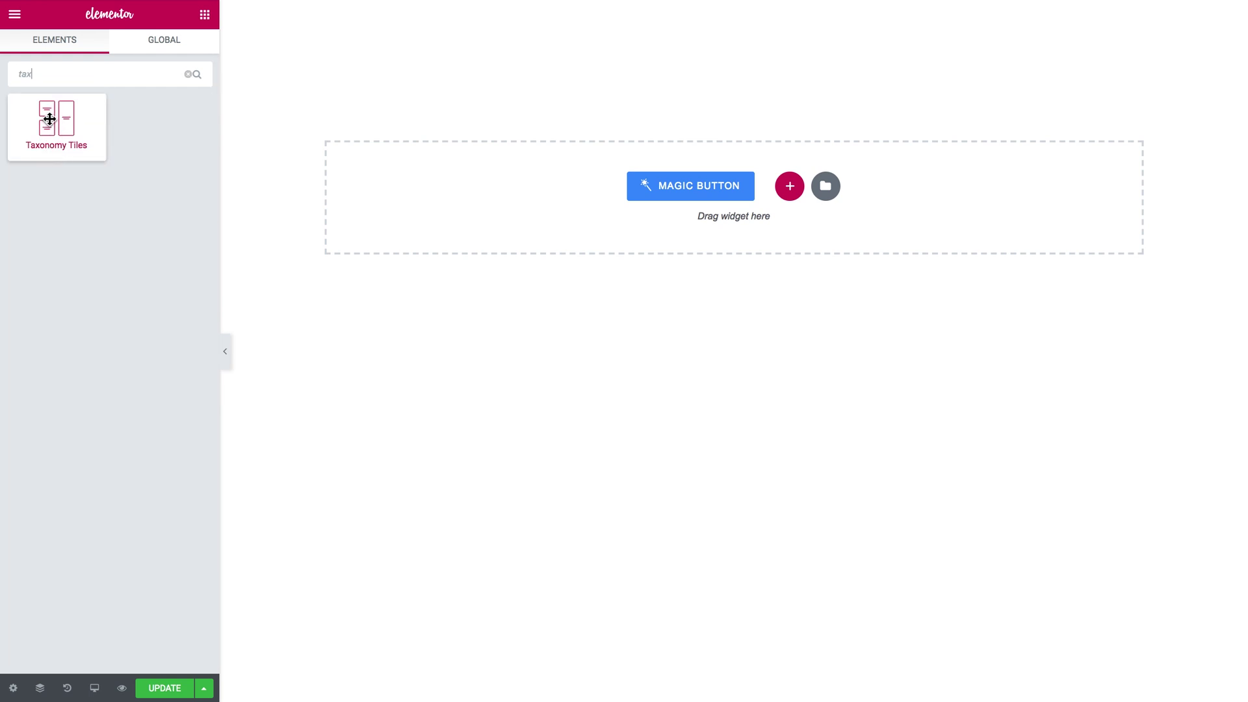
left_click_drag(53, 119, 471, 214)
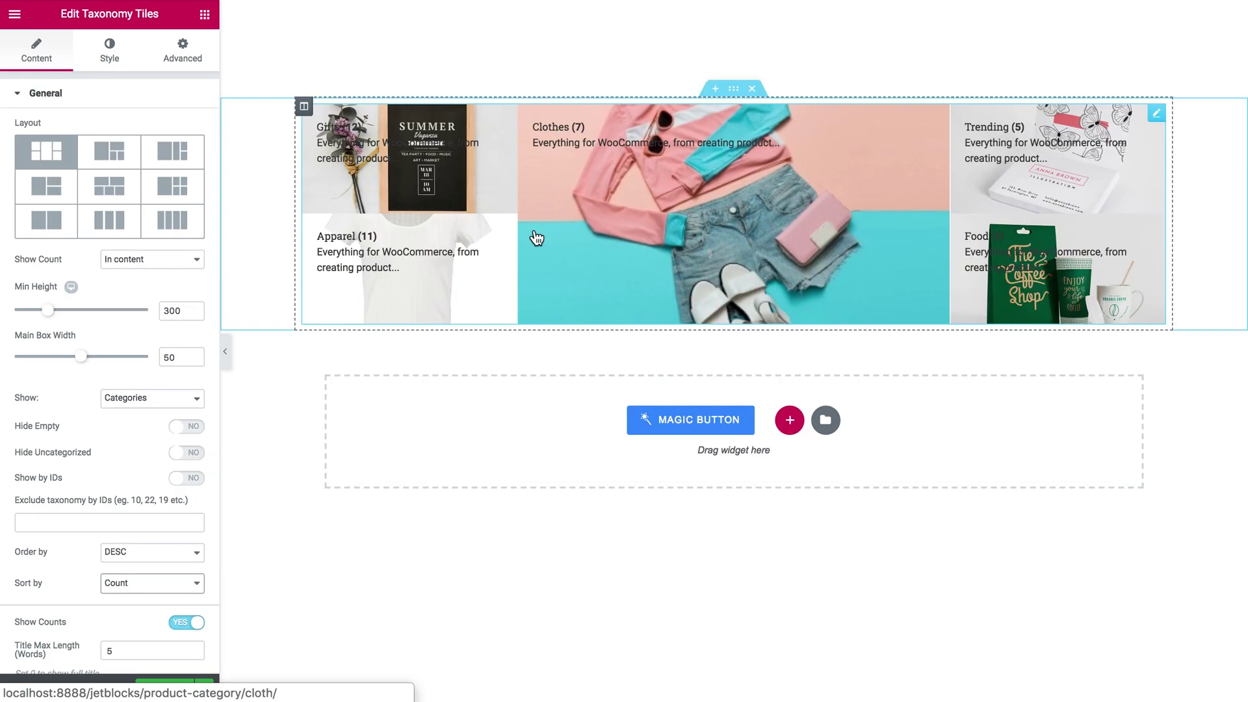
Step: Switch the tiles to Layout 6 and narrow the section's content width to 704
left_click(123, 169)
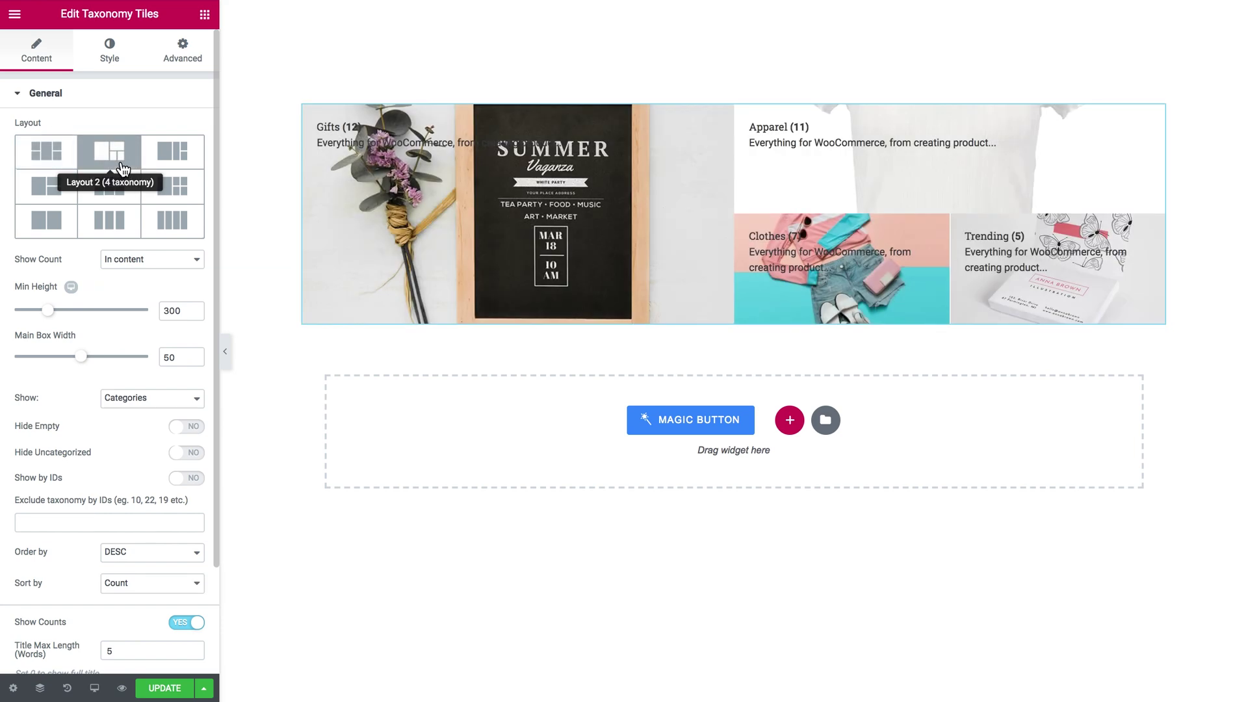
left_click(175, 168)
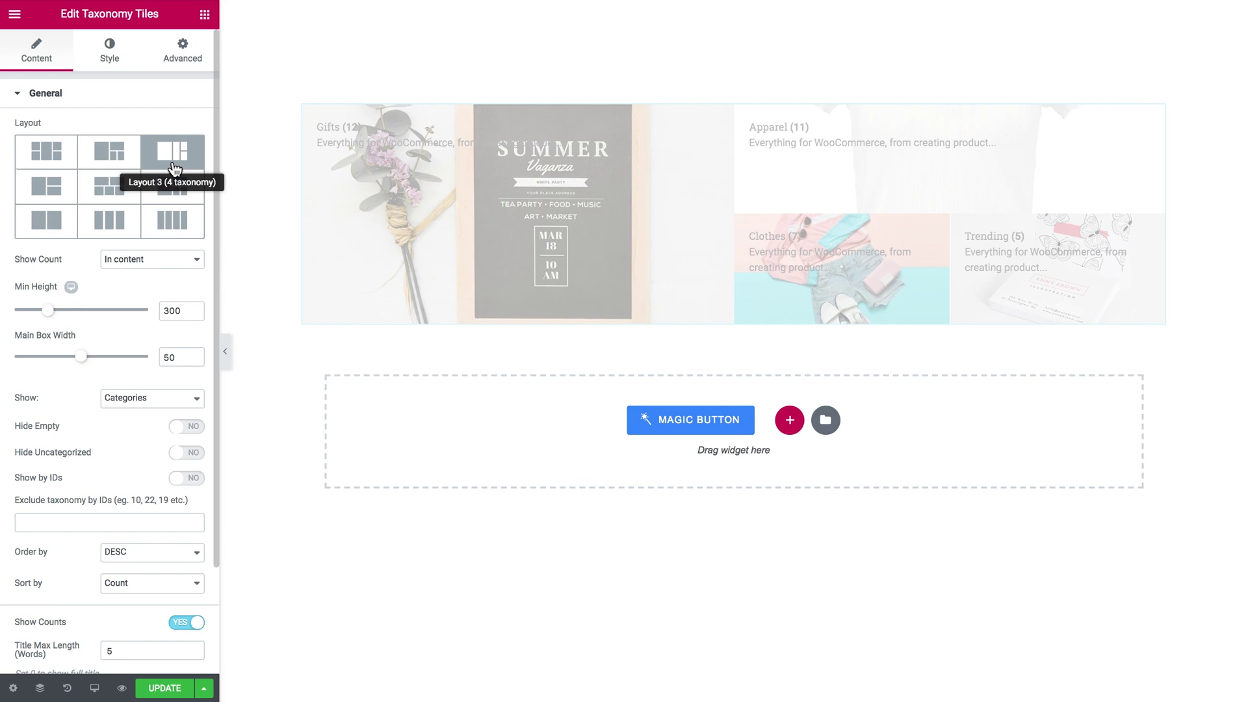
left_click(175, 193)
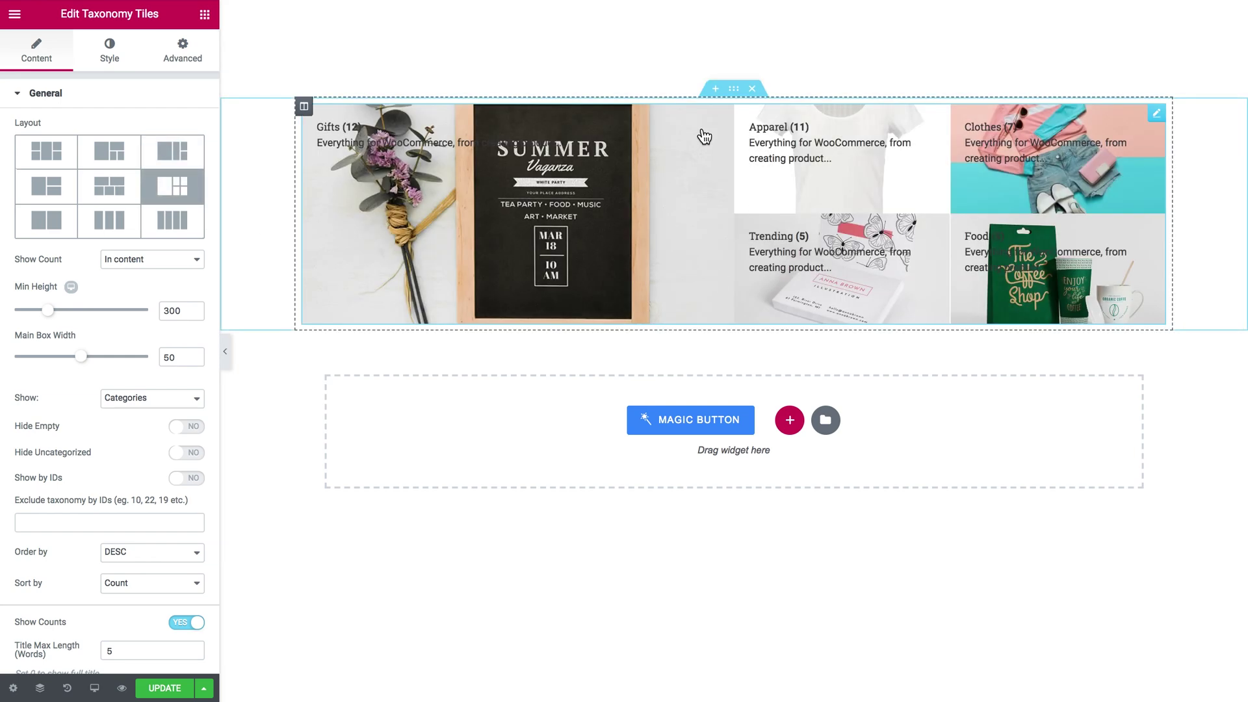
left_click(733, 89)
left_click_drag(144, 217, 39, 220)
Step: Give the section a 476 px minimum height, then reselect the Taxonomy Tiles widget
left_click(174, 283)
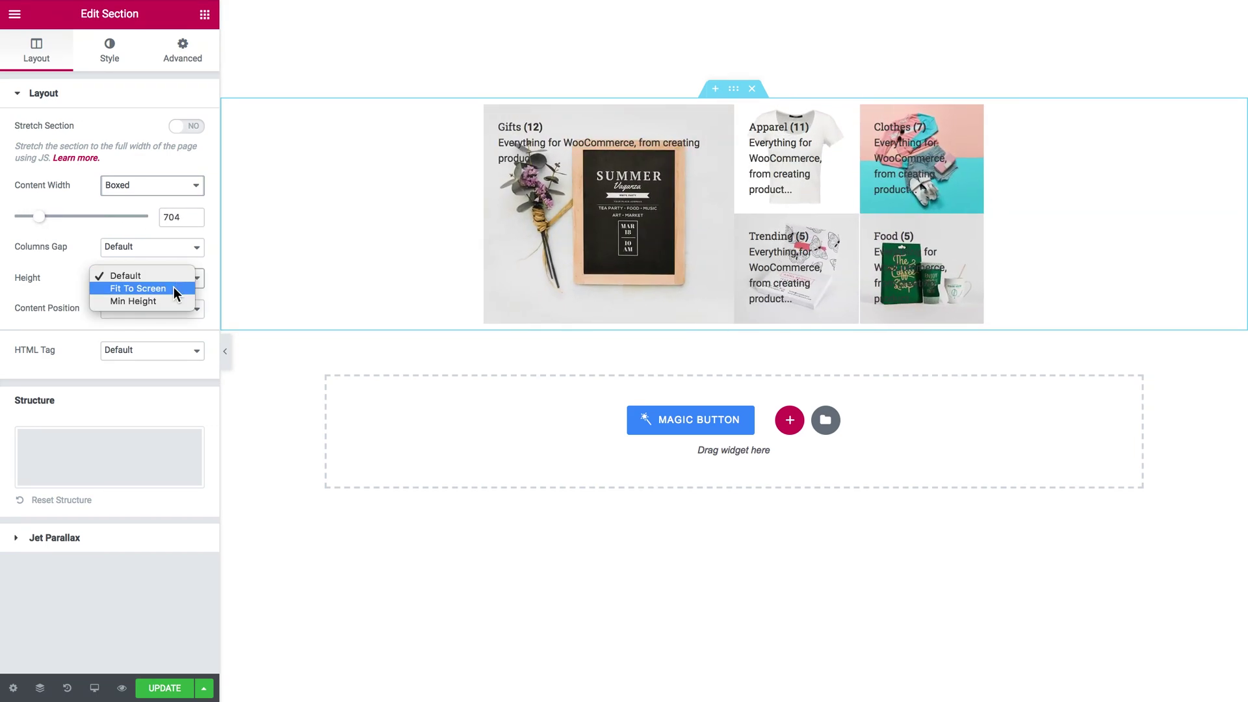
left_click(123, 301)
left_click_drag(56, 328, 62, 338)
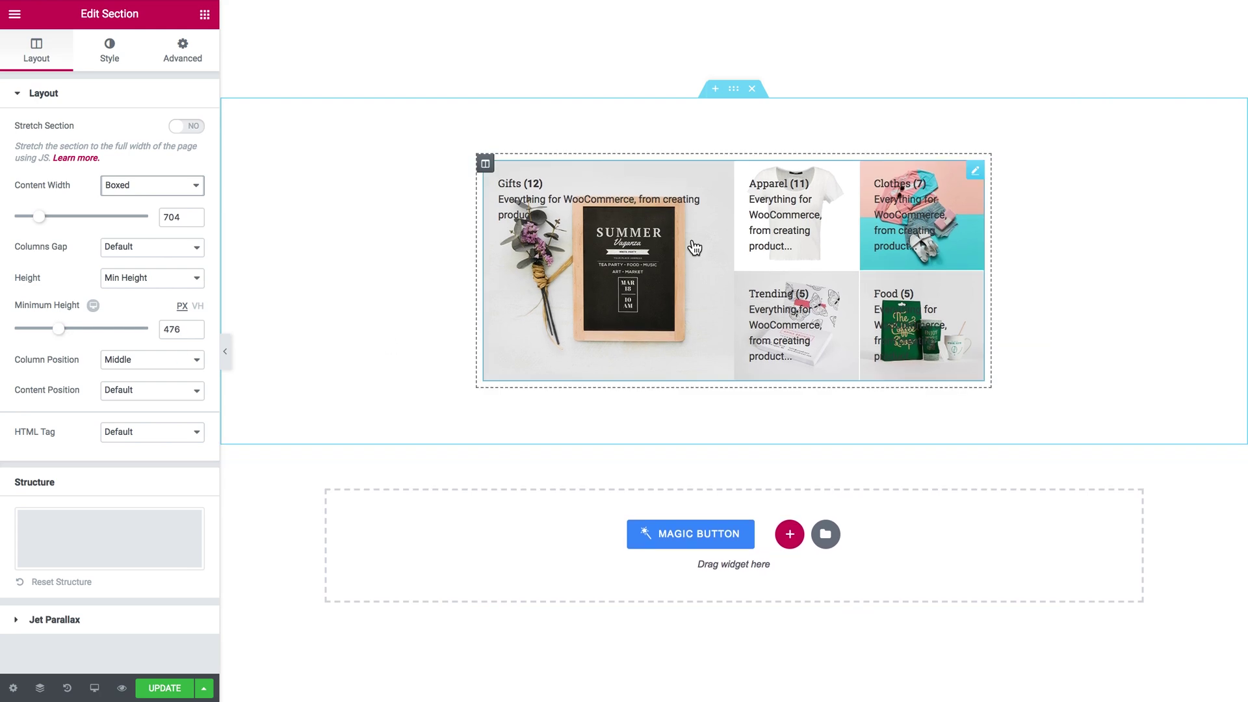
left_click(708, 218)
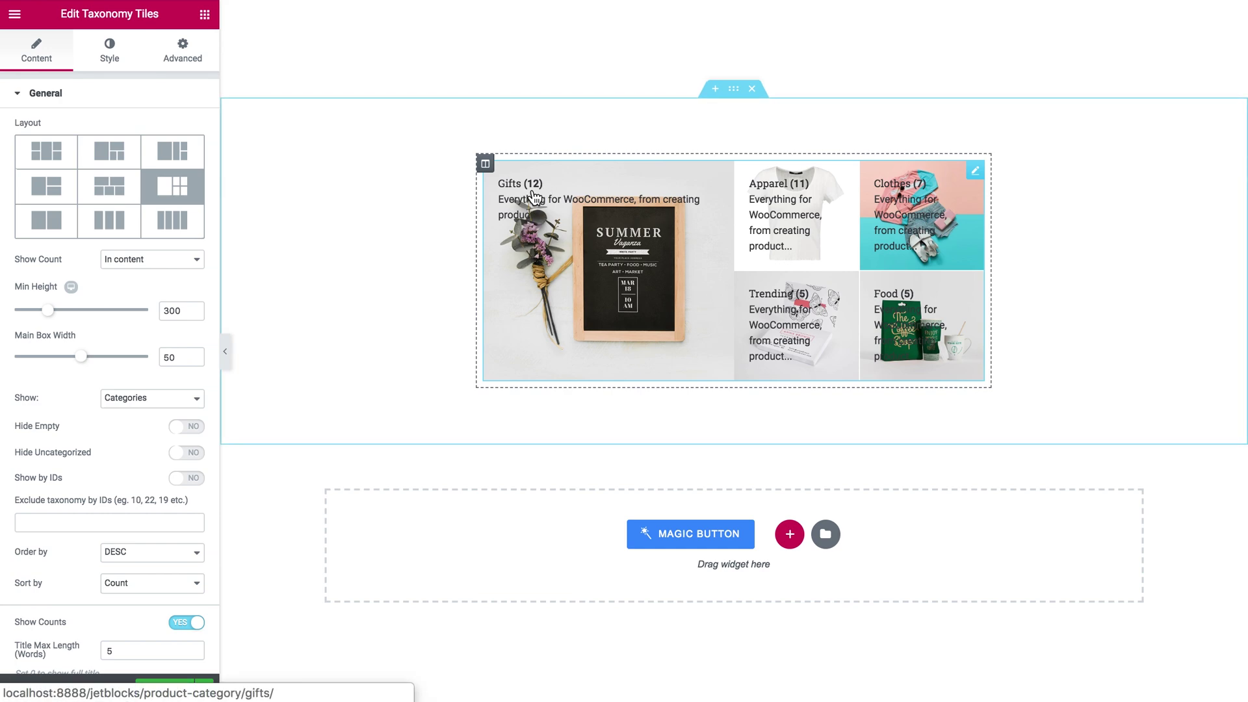
Step: Show counts outside the tile text, set minimum height 489 and main box width 46
left_click(141, 257)
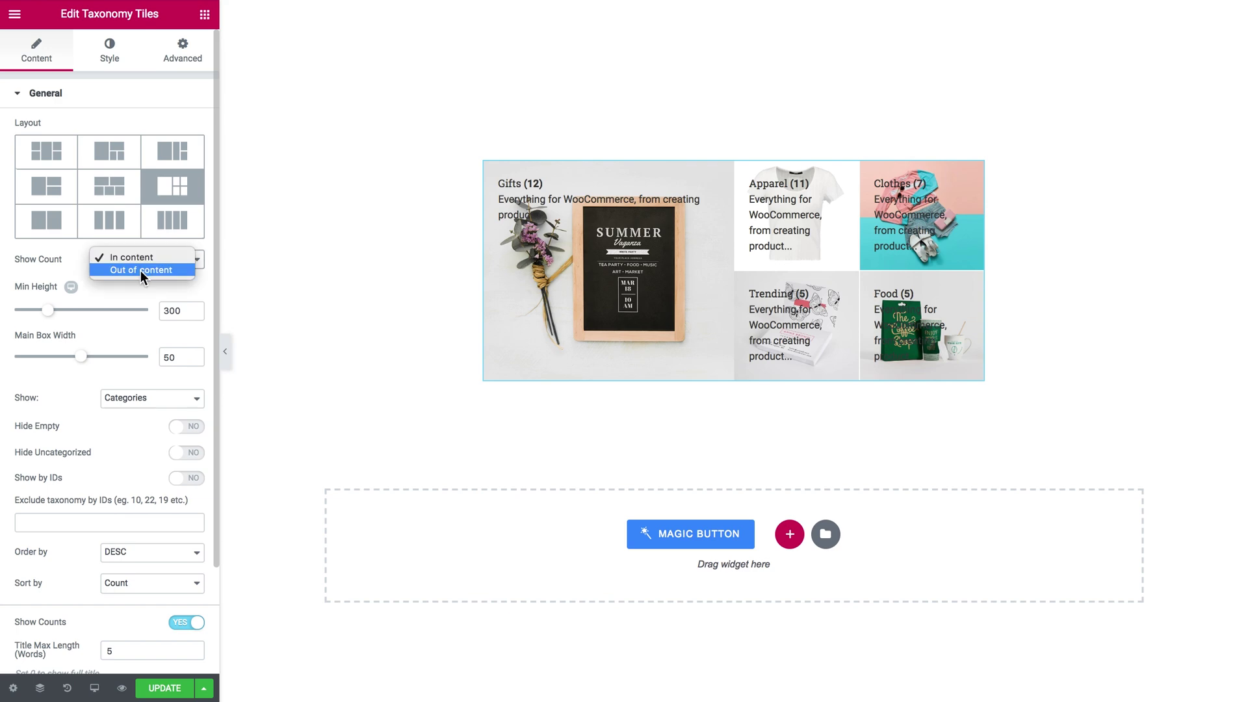
left_click(141, 271)
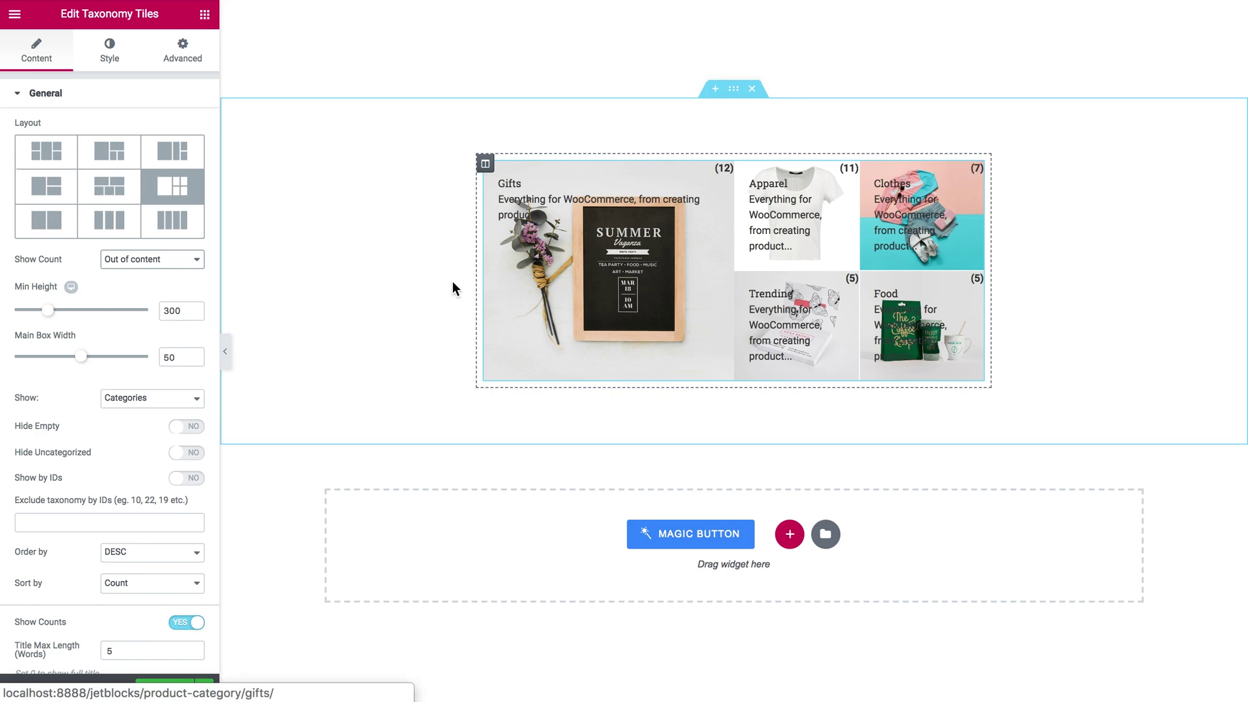
left_click_drag(46, 317, 67, 320)
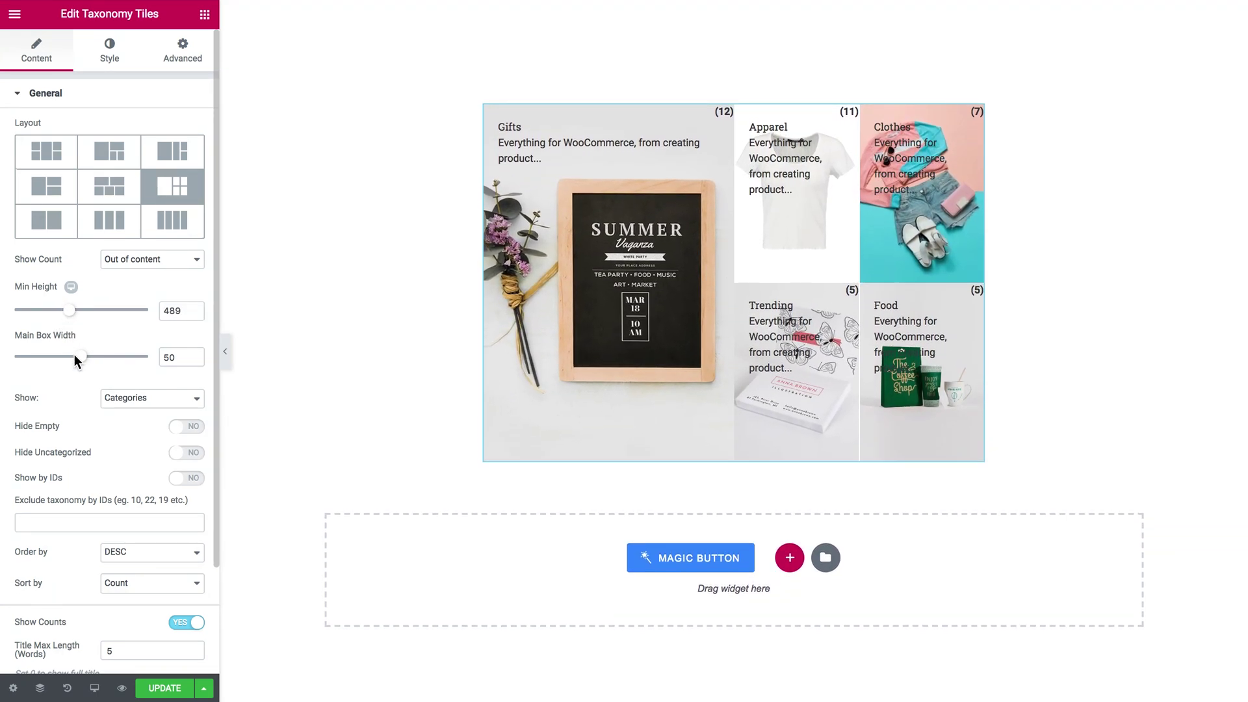
left_click_drag(82, 363, 85, 362)
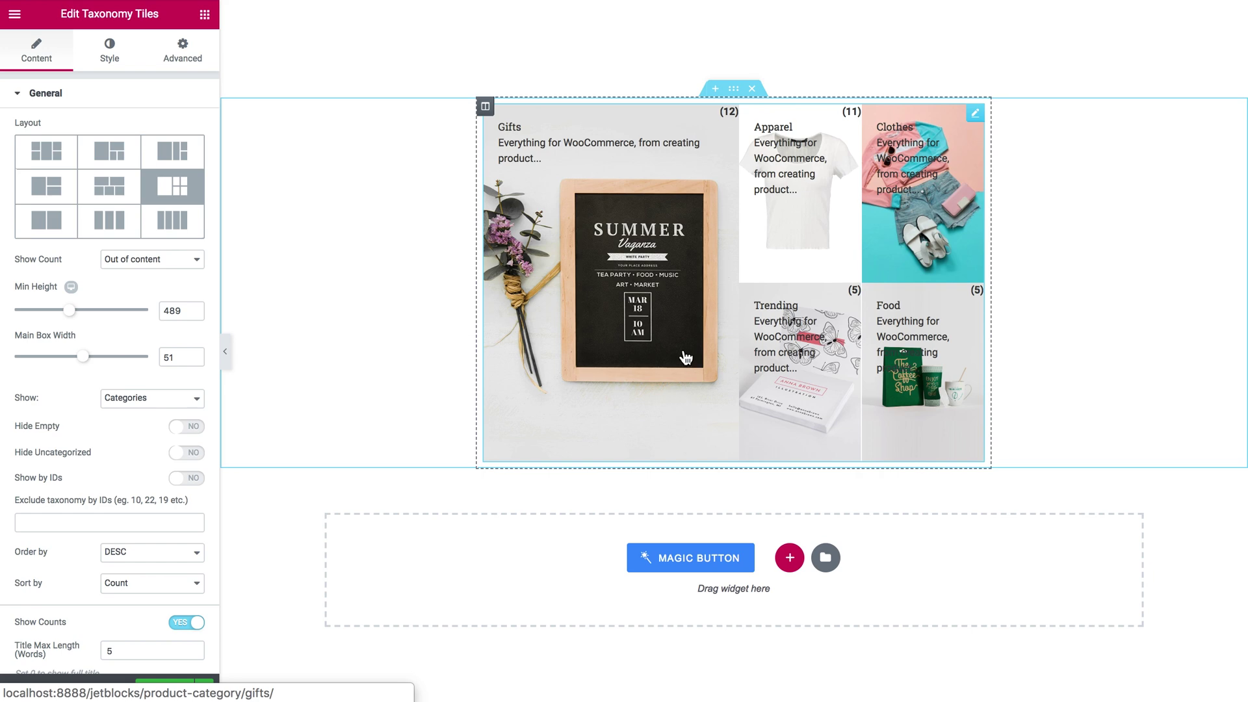
left_click_drag(82, 356, 76, 356)
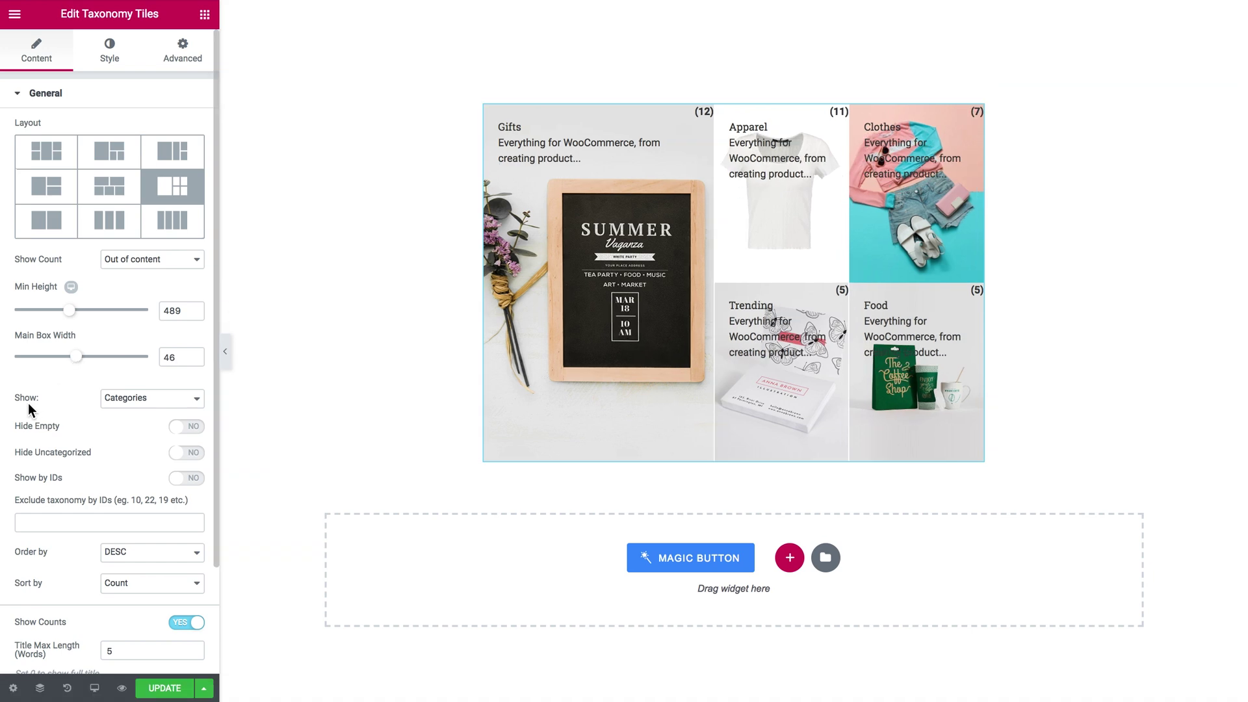
Step: Keep Show as Categories and turn on Hide Empty, Hide Uncategorized and Show by IDs
left_click(158, 402)
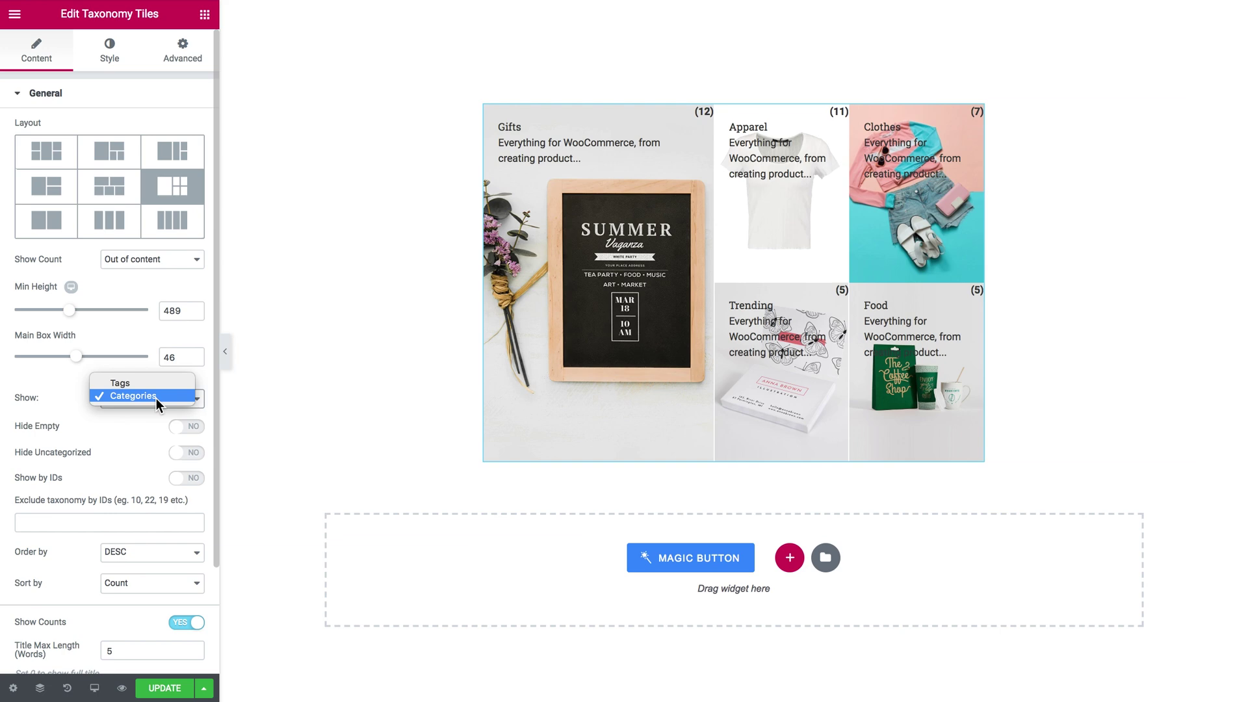
left_click(146, 402)
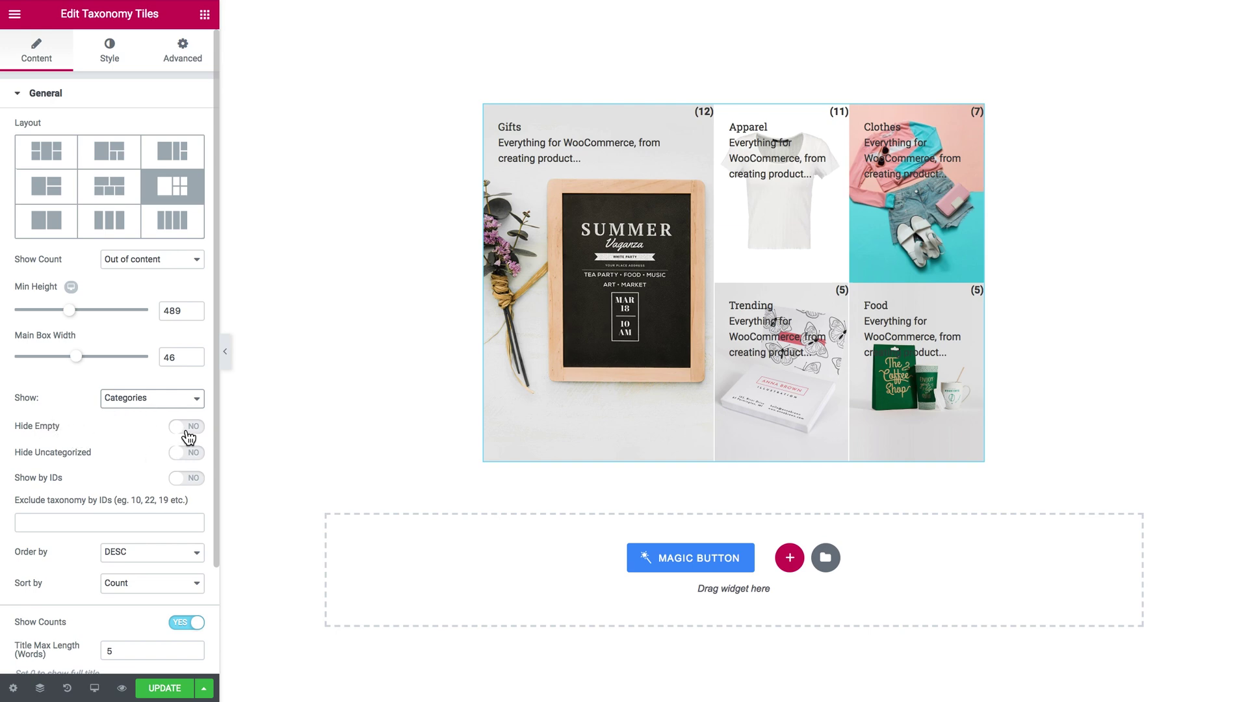
left_click(188, 430)
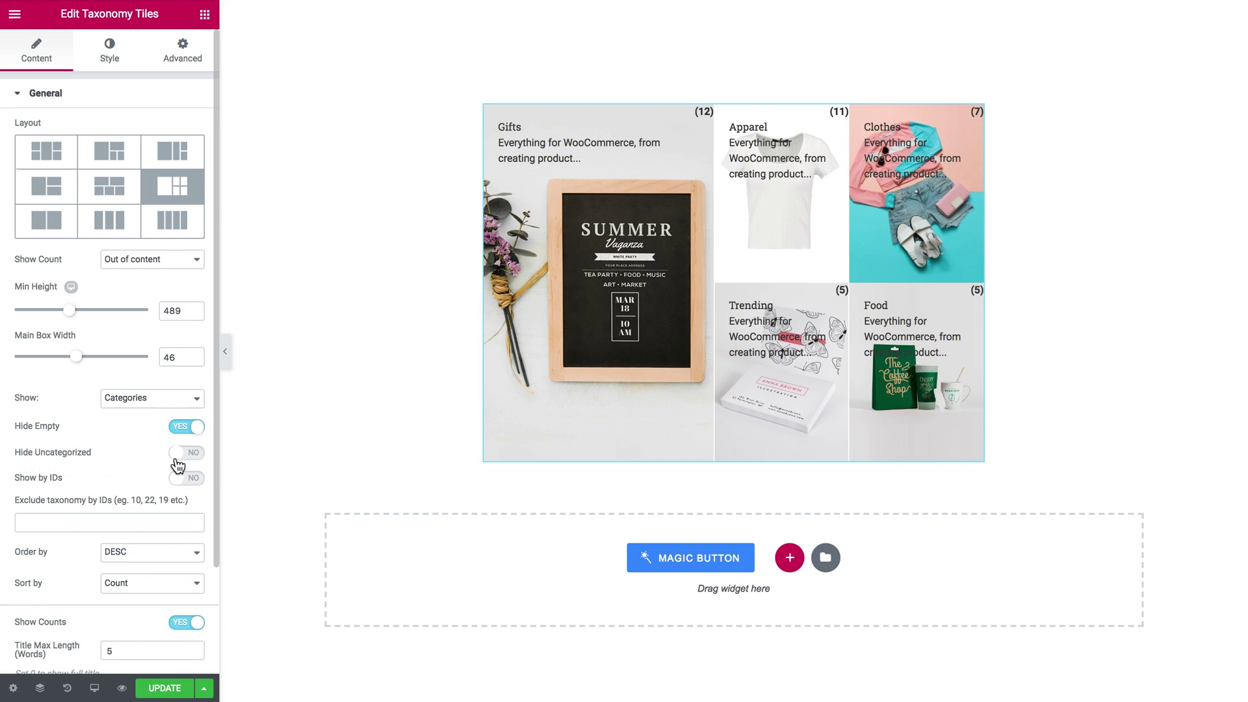
left_click(178, 463)
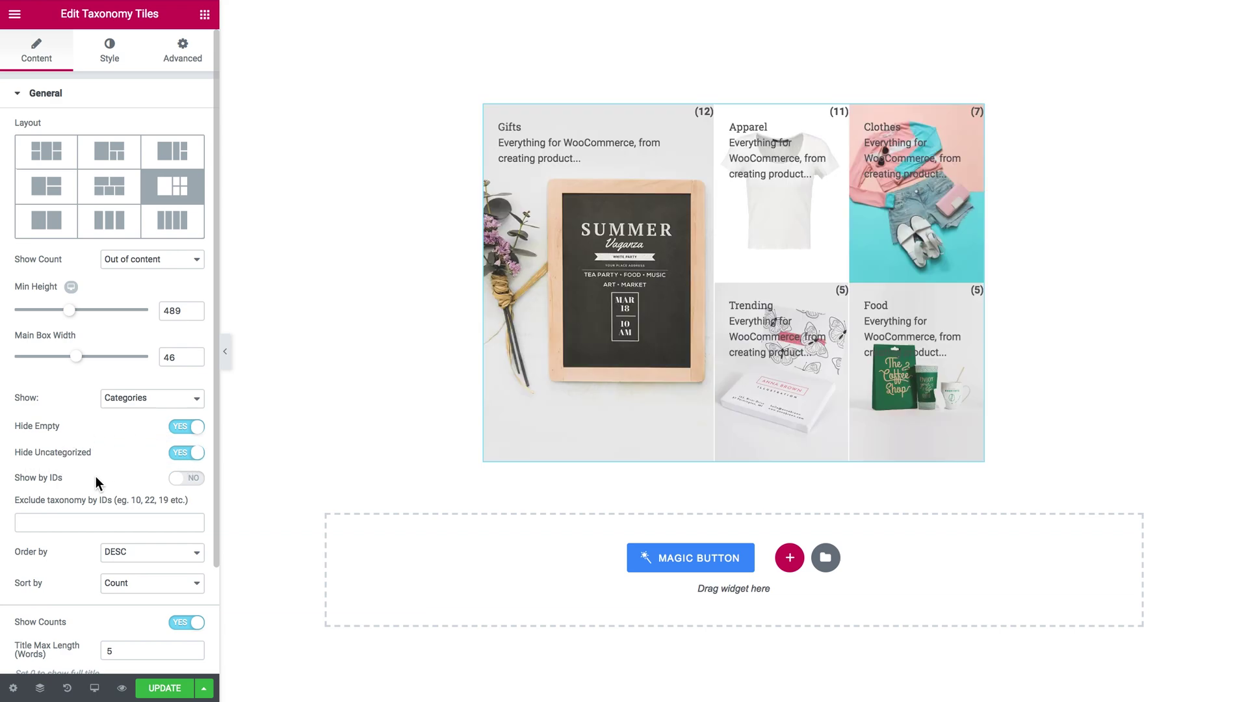
scroll(140, 488, "down", 1)
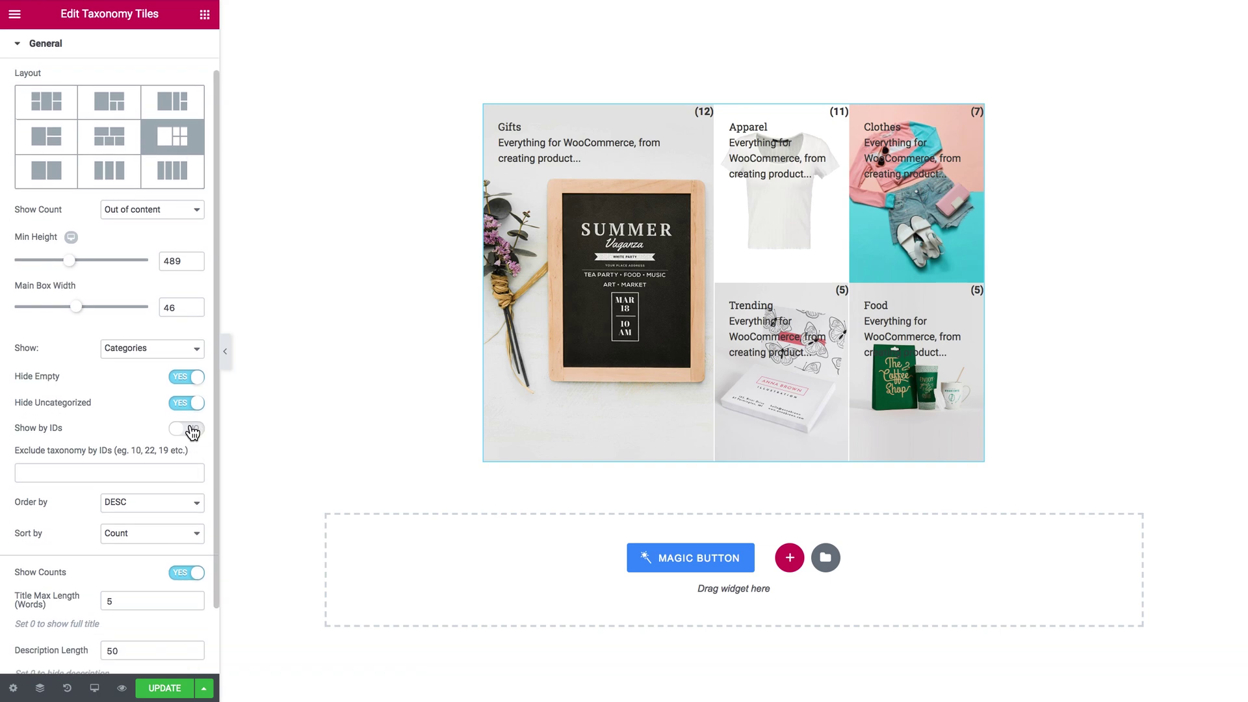
left_click(192, 430)
scroll(78, 399, "down", 1)
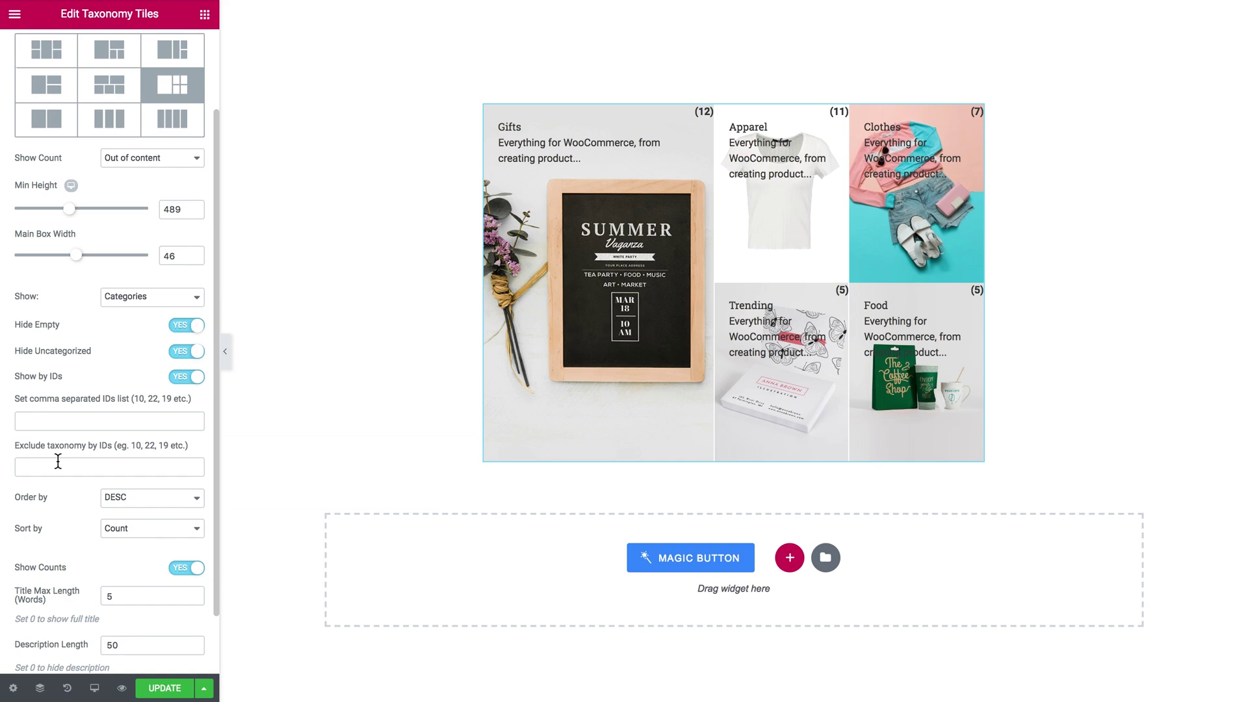
Step: Keep the tiles ordered DESC and sorted by Count
scroll(128, 423, "down", 1)
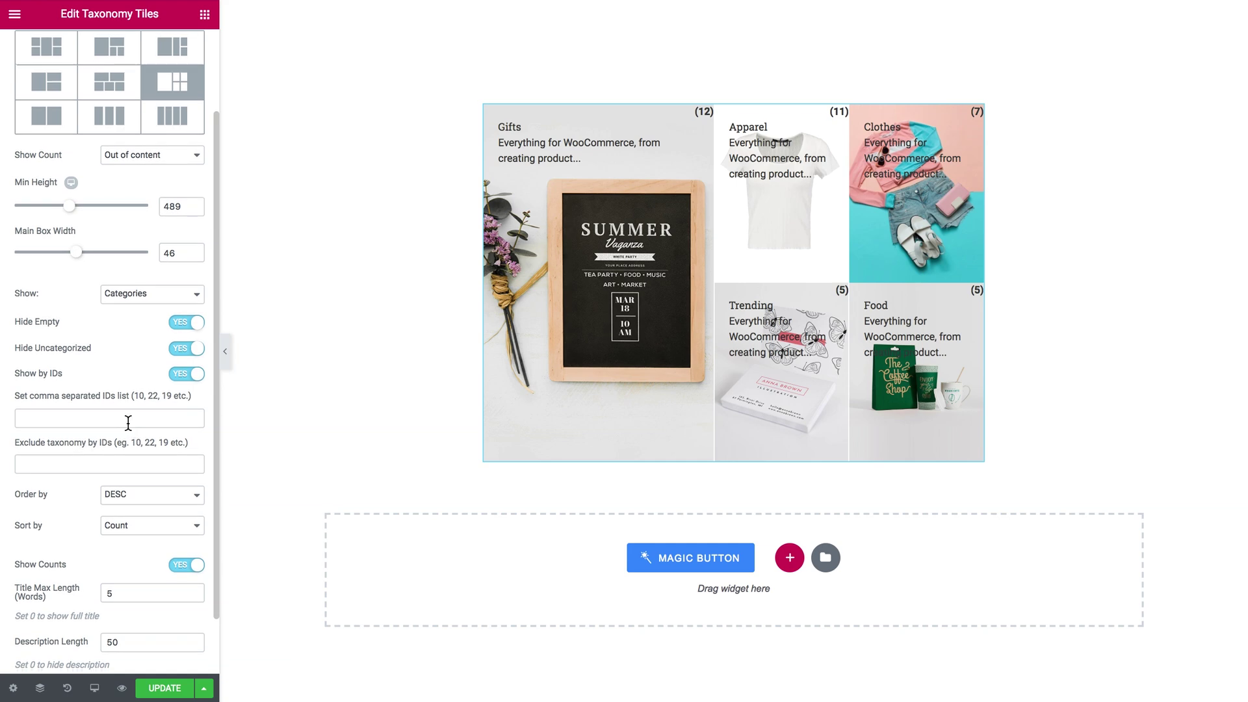
scroll(128, 423, "down", 2)
left_click(135, 424)
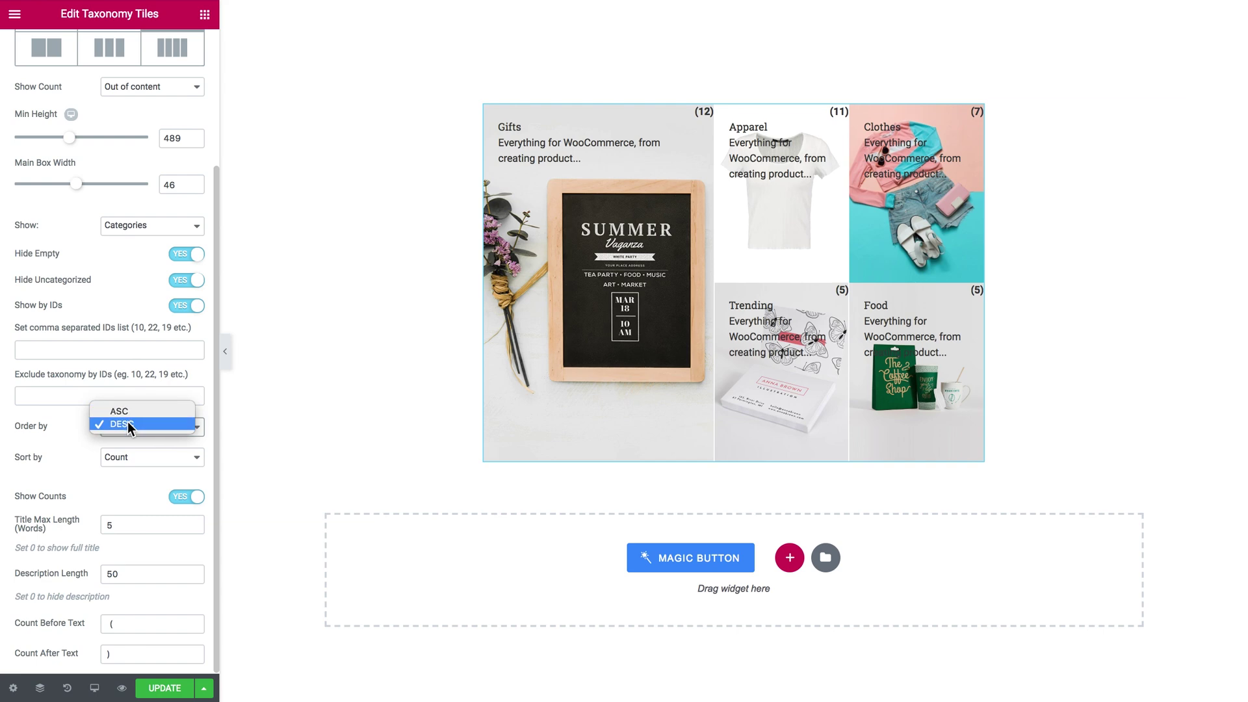
left_click(131, 420)
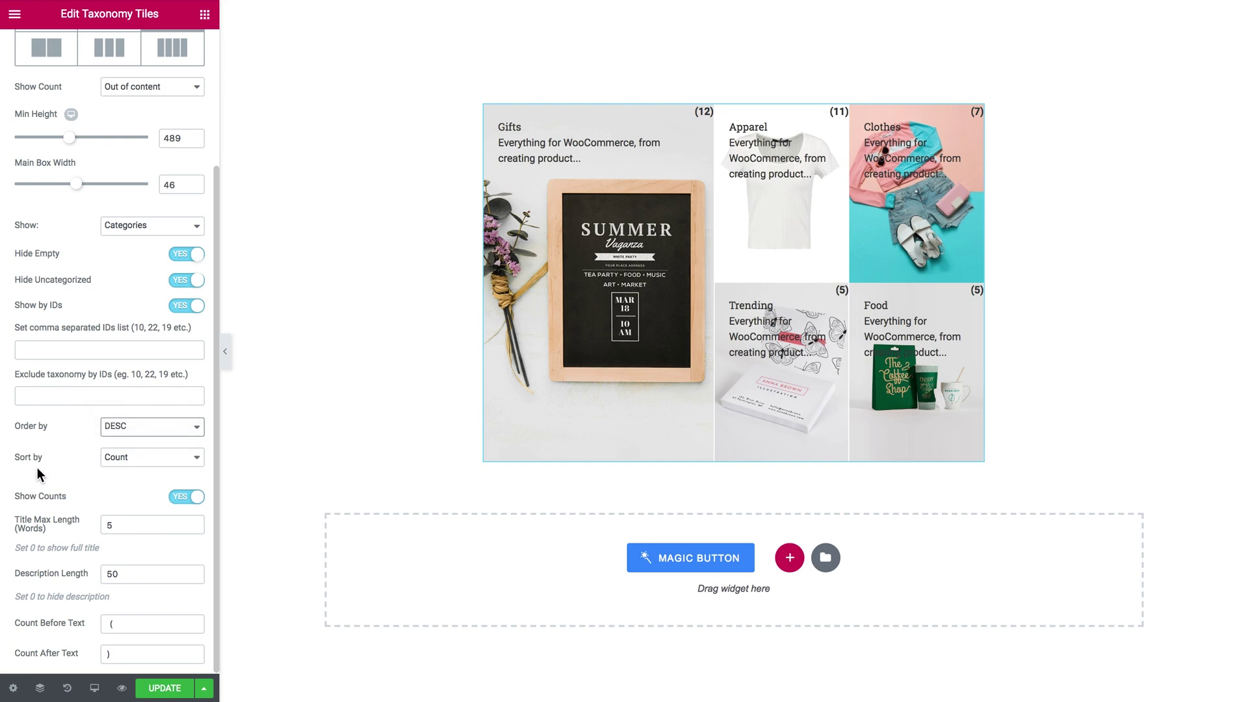
left_click(141, 457)
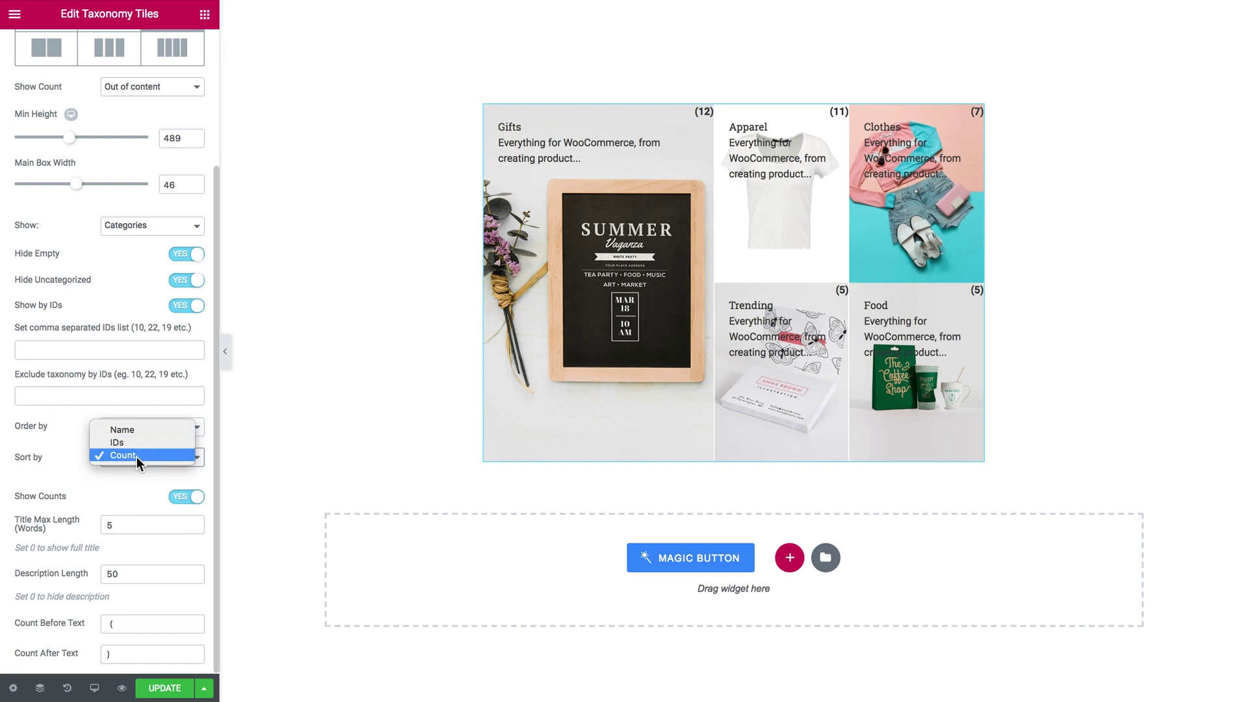
left_click(77, 478)
left_click(132, 454)
left_click(41, 456)
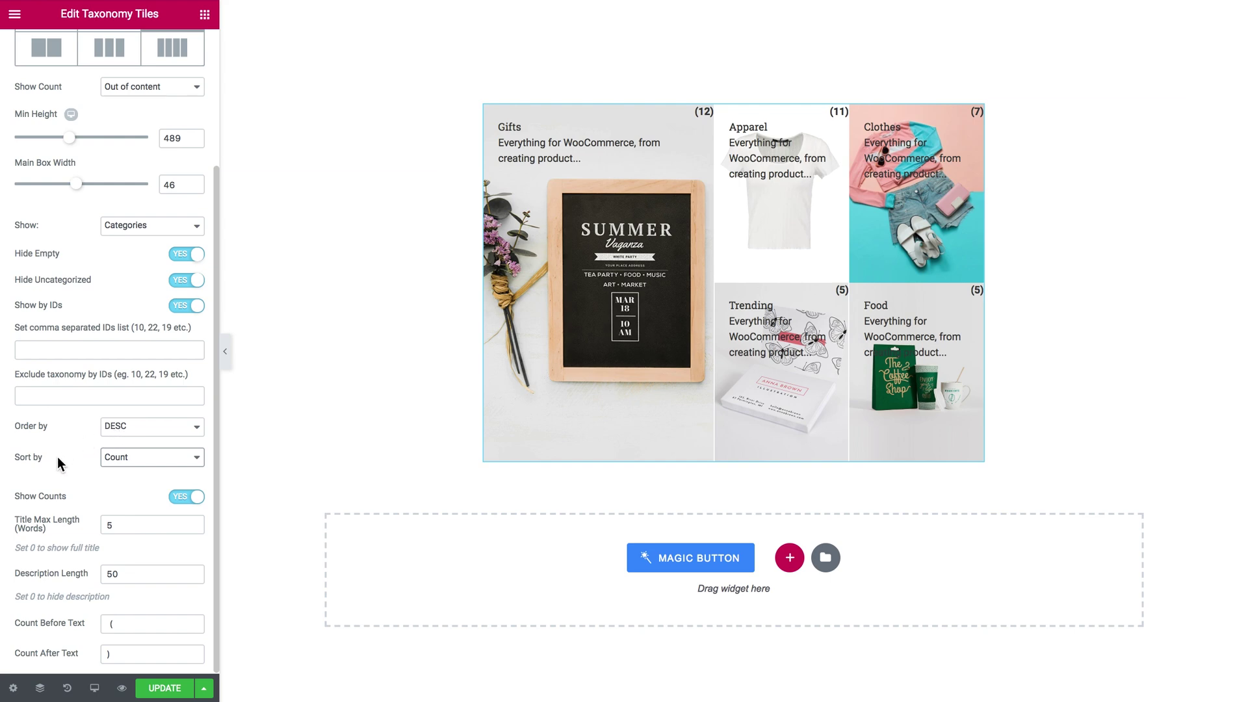
Step: Toggle Show Counts off and on, and remove the parentheses from Count Before and After Text
left_click(189, 502)
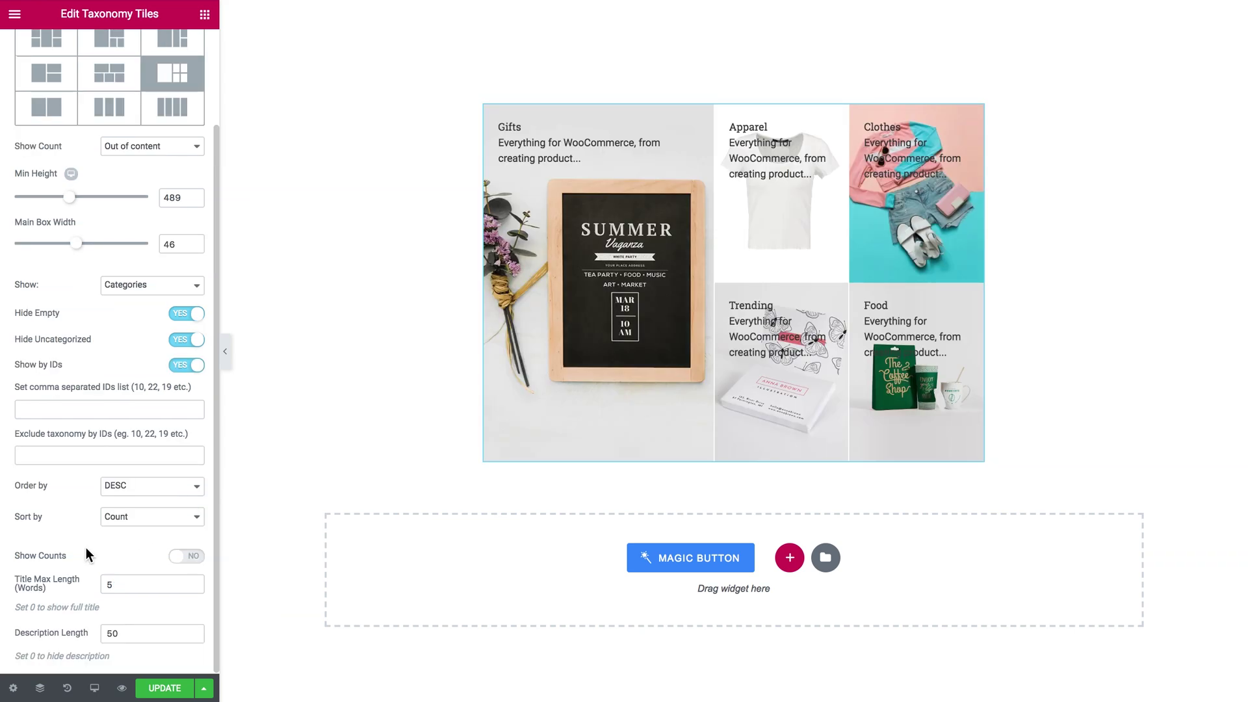
left_click(186, 557)
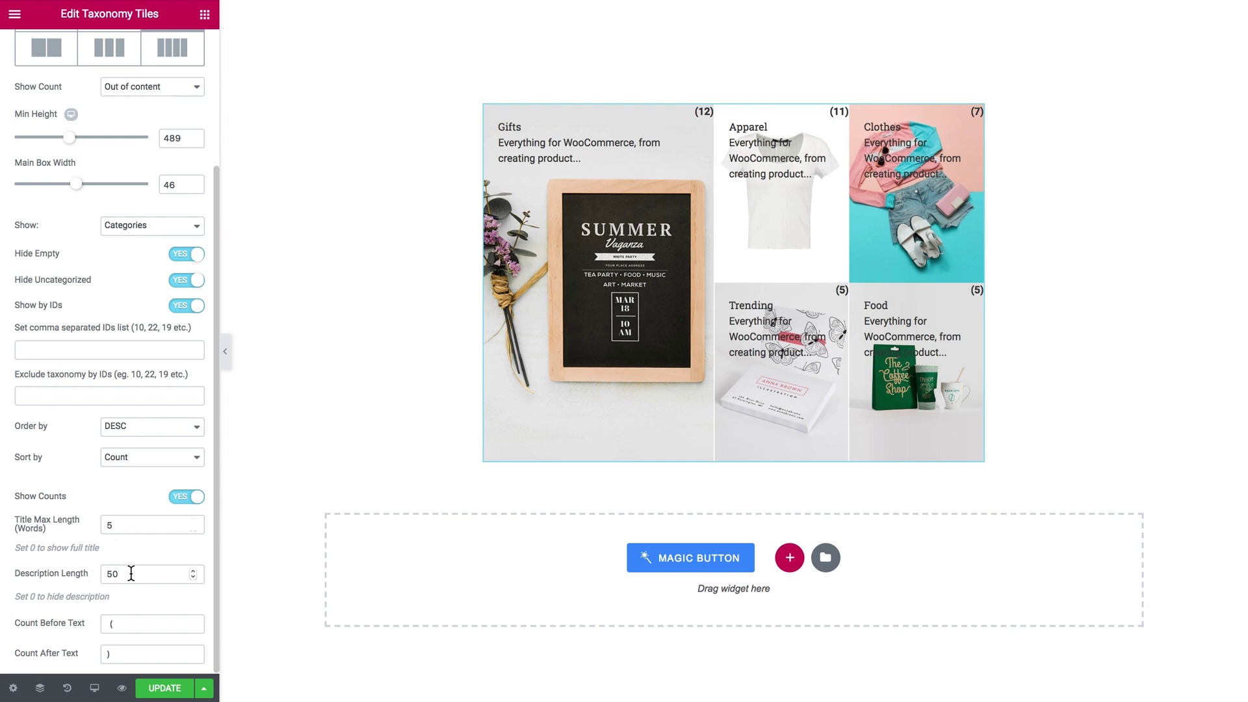
left_click(127, 625)
key("BackSpace")
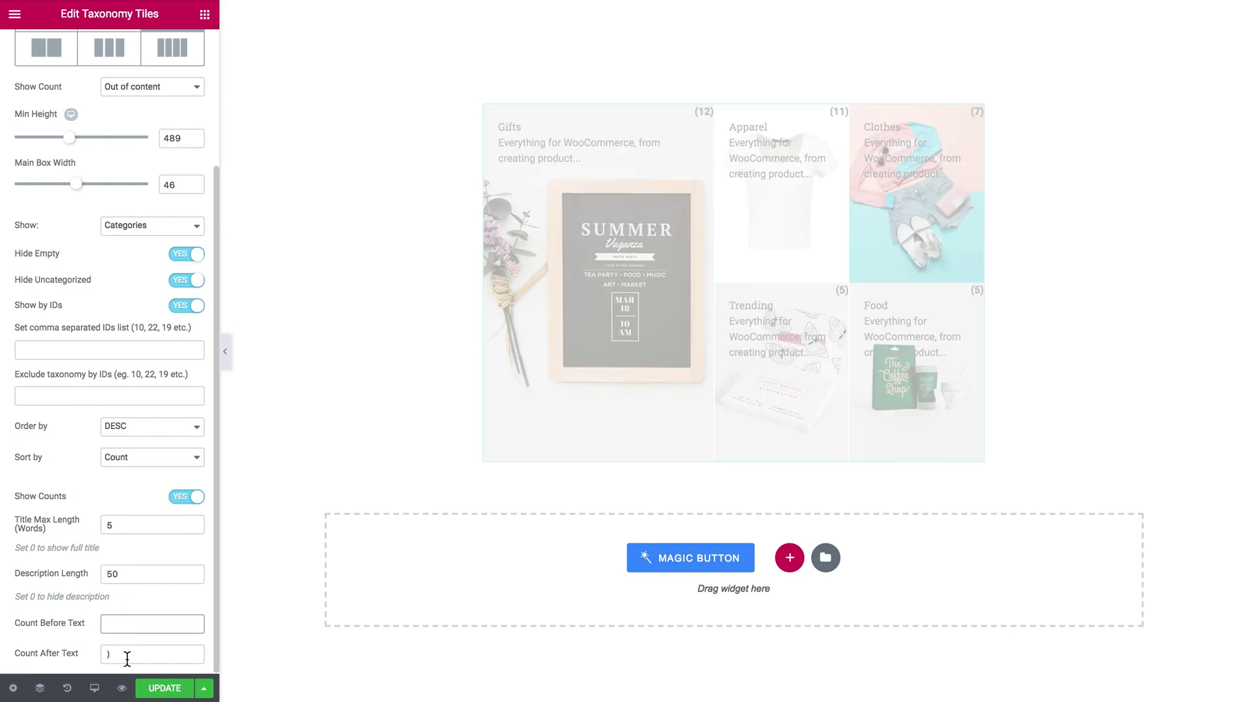
left_click(127, 659)
key("BackSpace")
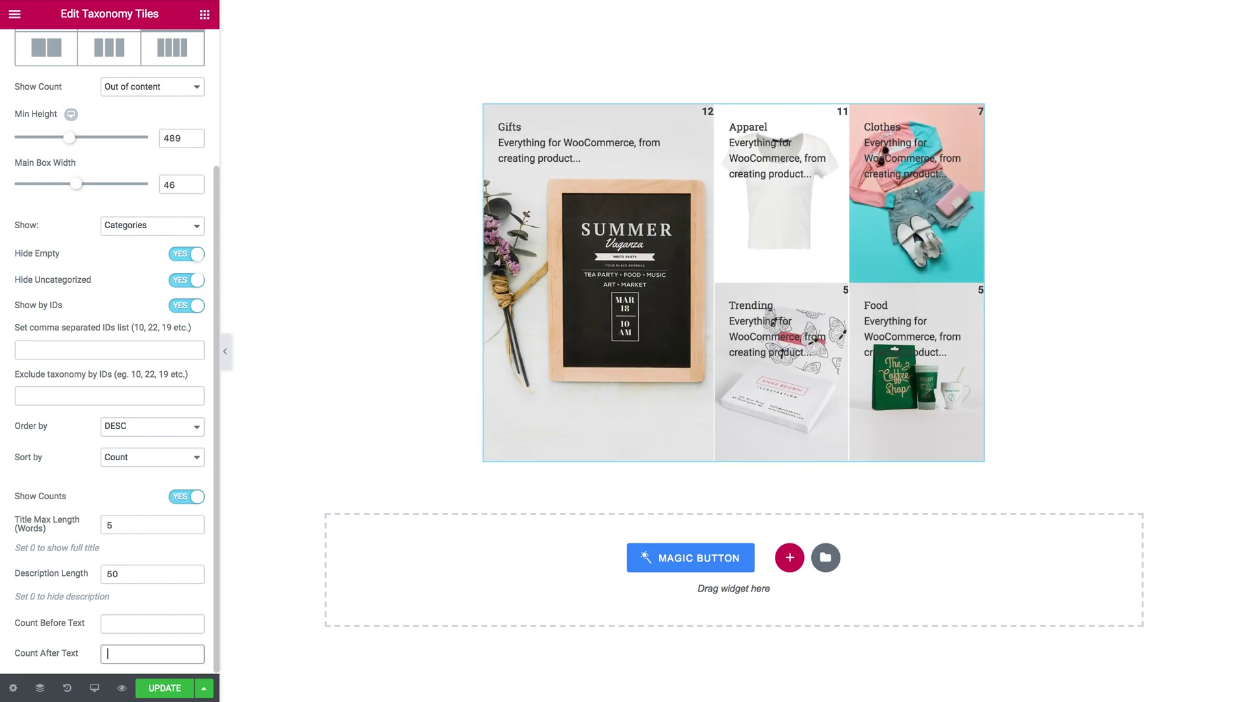
scroll(57, 560, "up", 3)
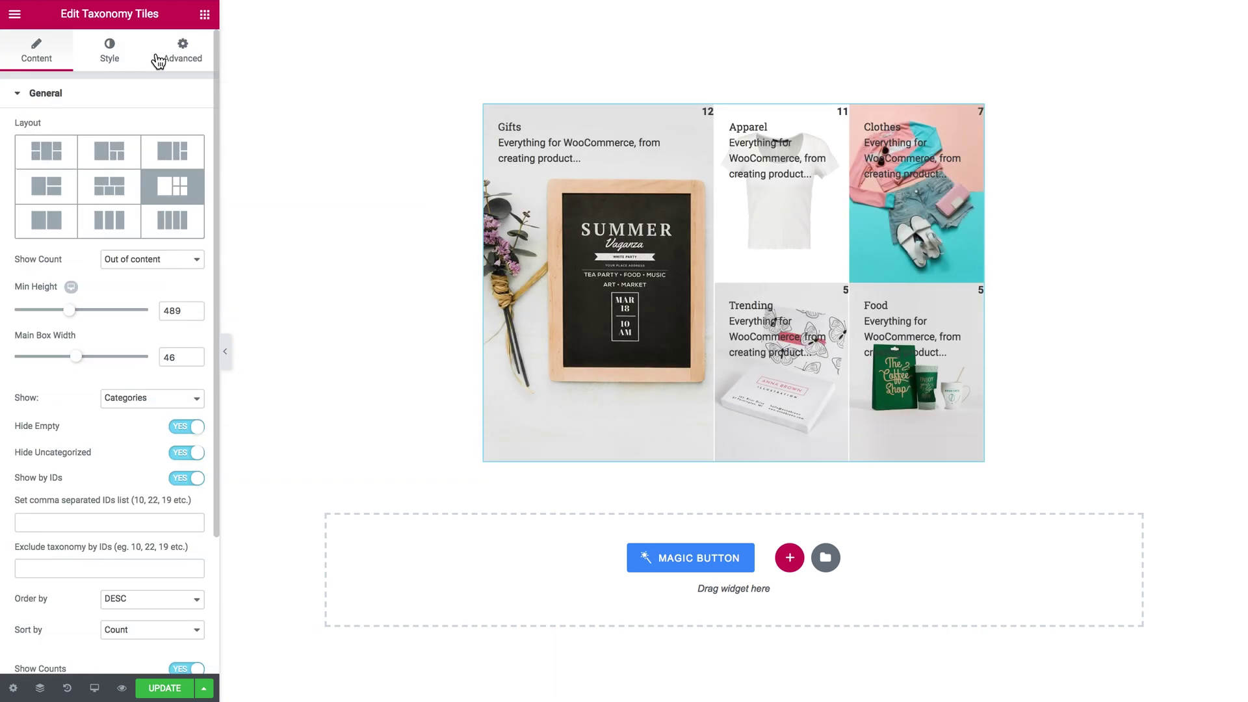
Step: Set Gap Between Boxes to 5, centre tile text both ways, and use a Classic overlay background
left_click(109, 51)
mouse_move(16, 147)
left_mouse_down()
mouse_move(38, 148)
mouse_move(29, 154)
left_mouse_up()
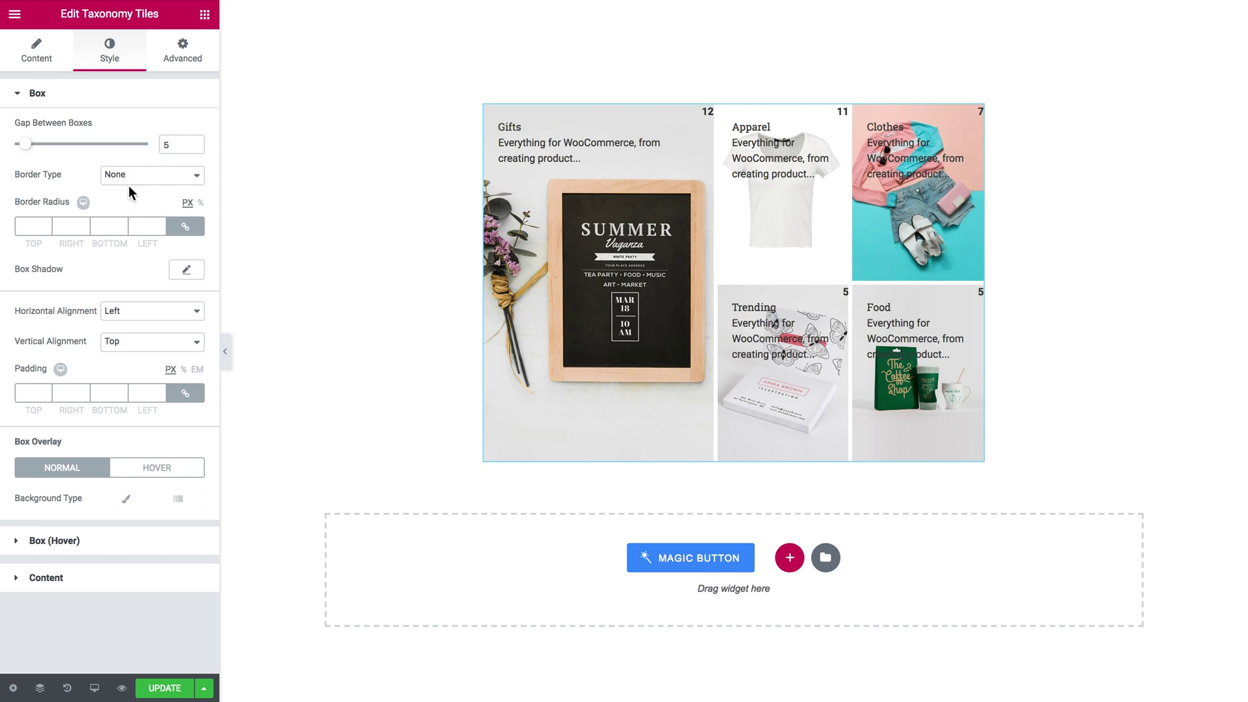
left_click(129, 318)
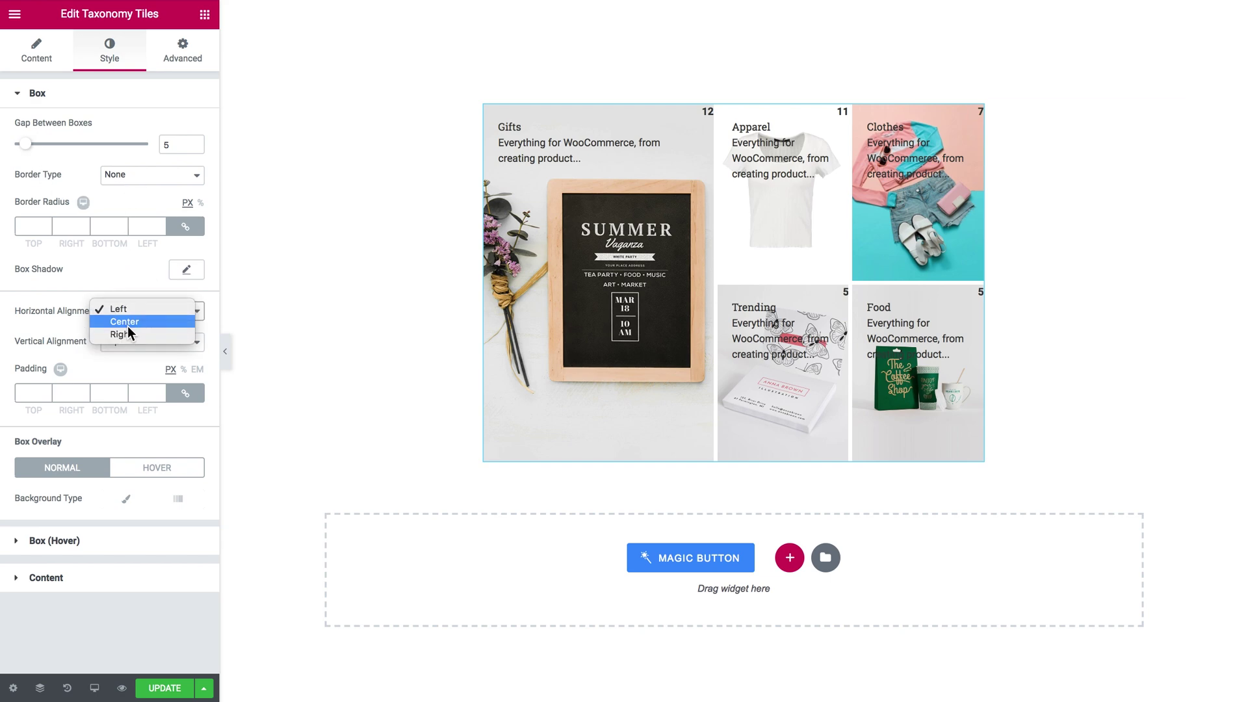
left_click(128, 325)
left_click(129, 336)
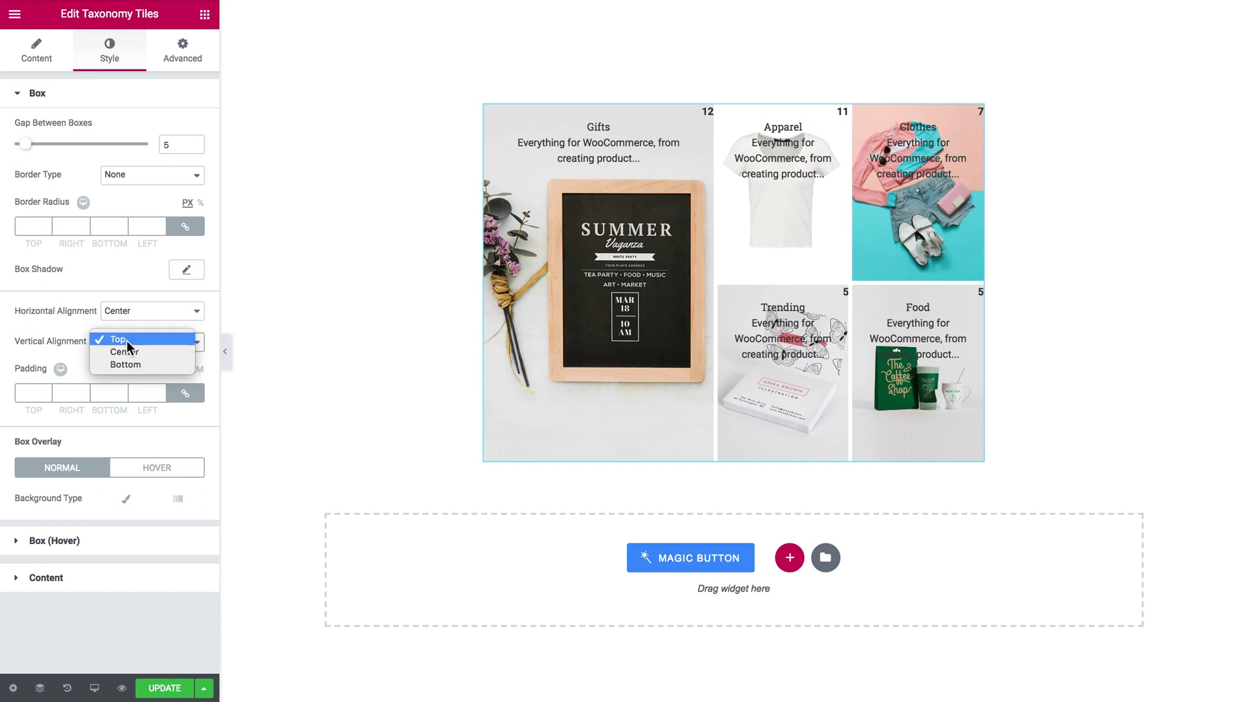
left_click(128, 351)
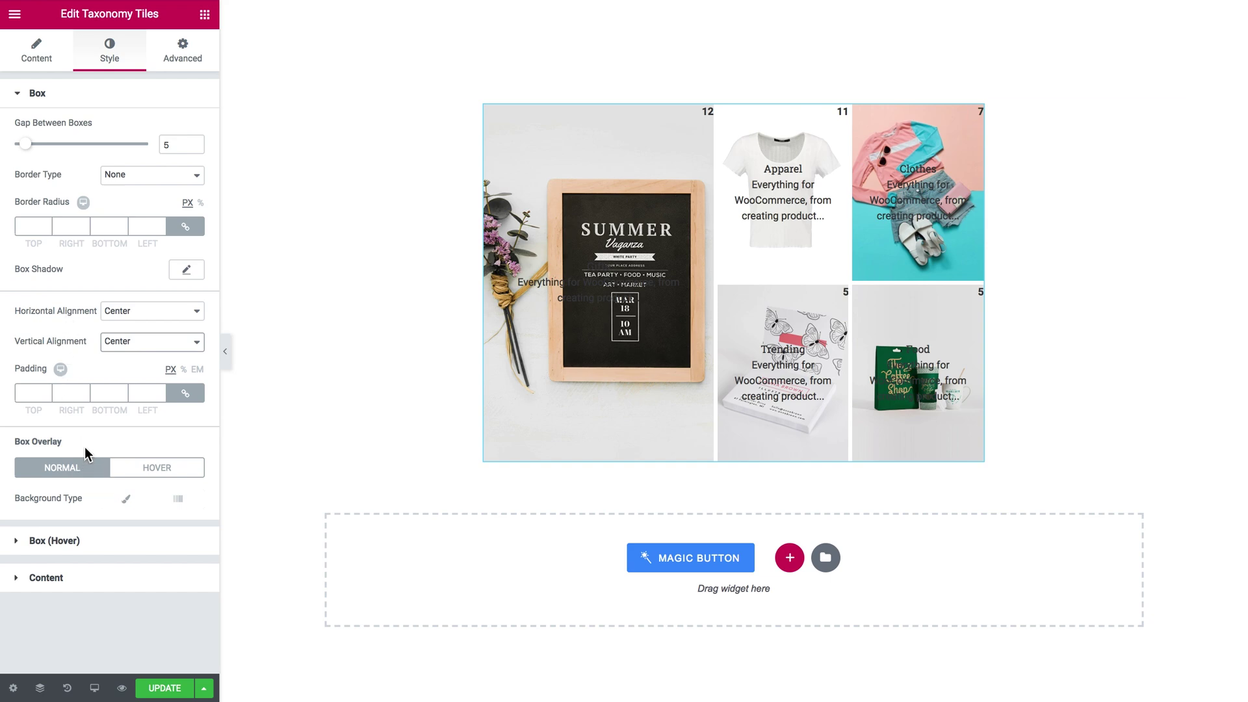
left_click(122, 499)
Step: Set the box overlay colour to a translucent #f7f7fb
scroll(123, 496, "down", 1)
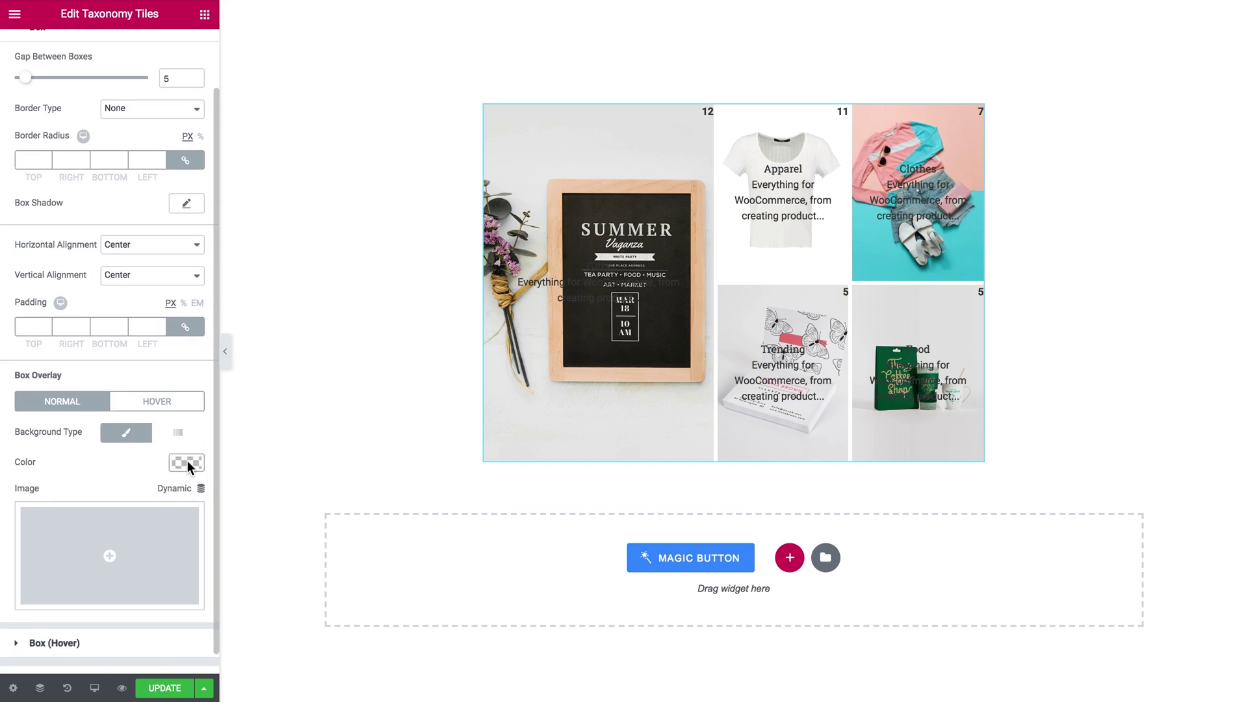
left_click(187, 460)
left_click(60, 636)
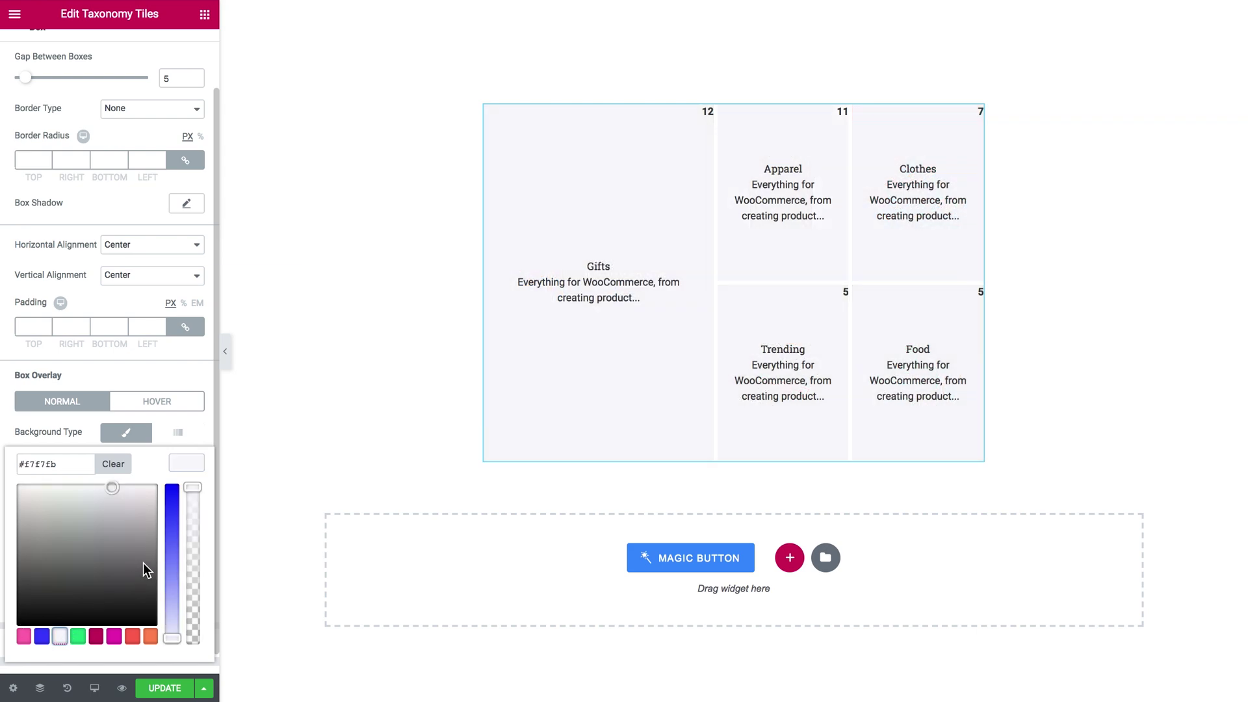
left_click(195, 572)
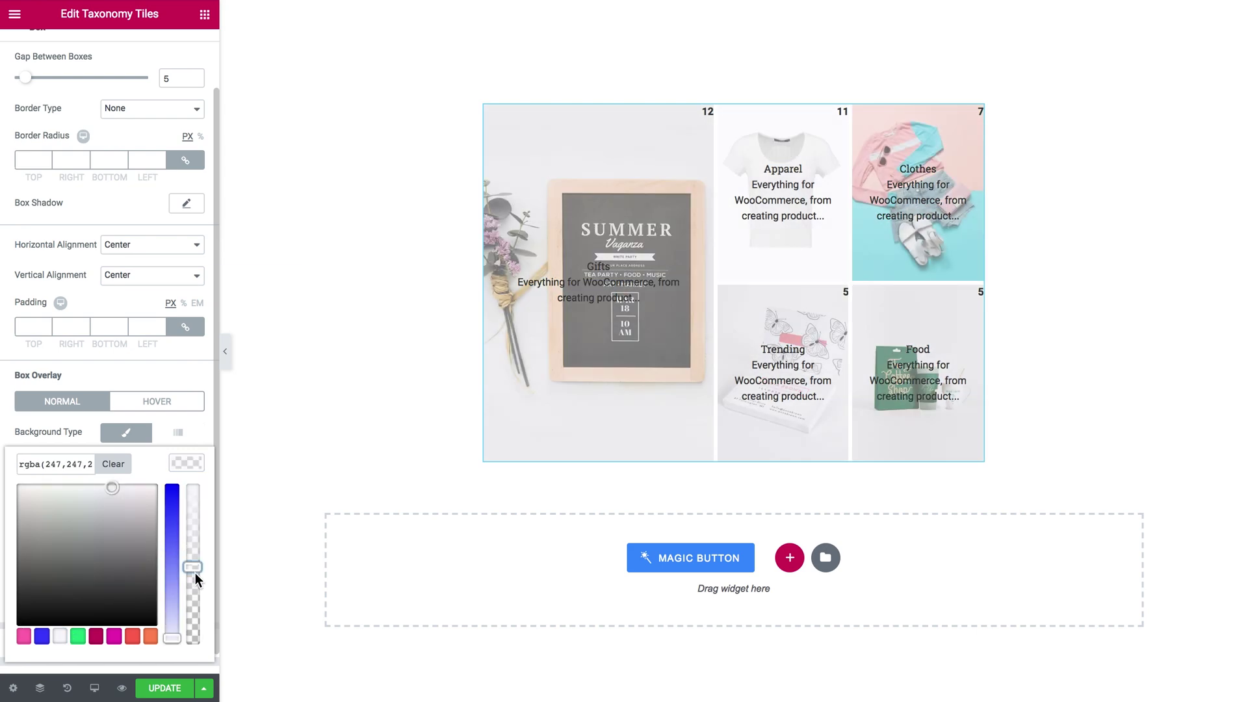
left_click(195, 558)
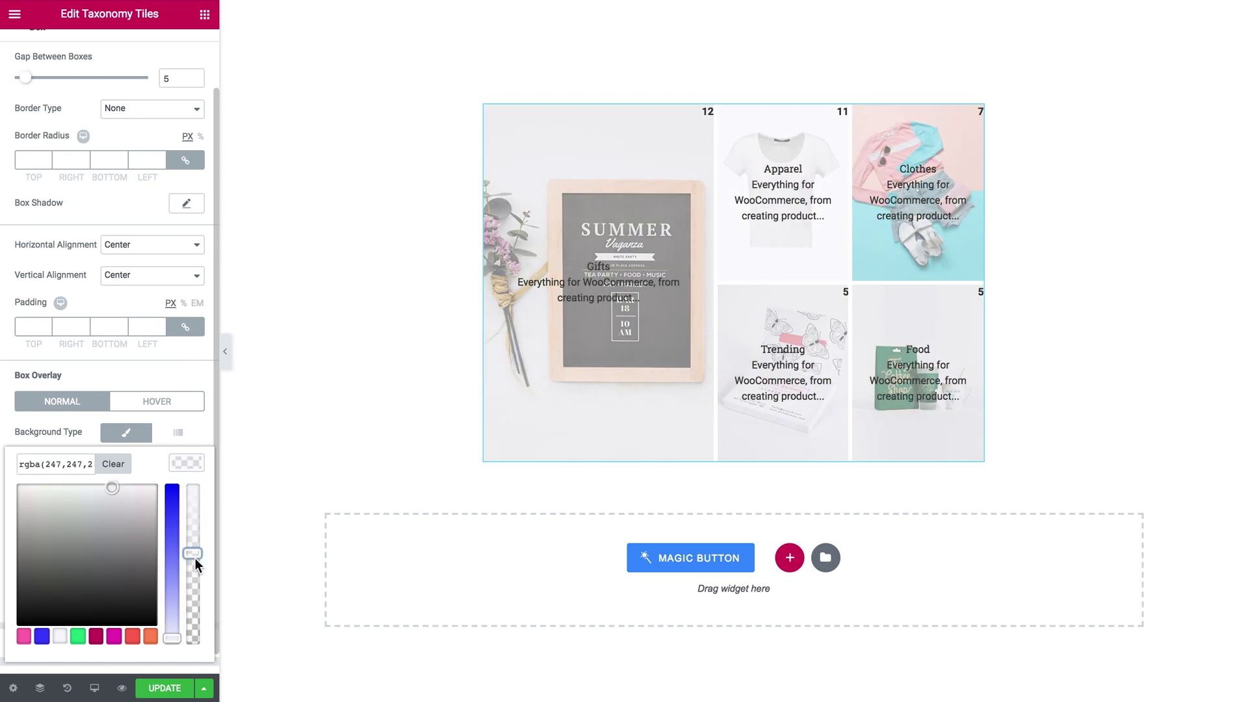
left_click(192, 464)
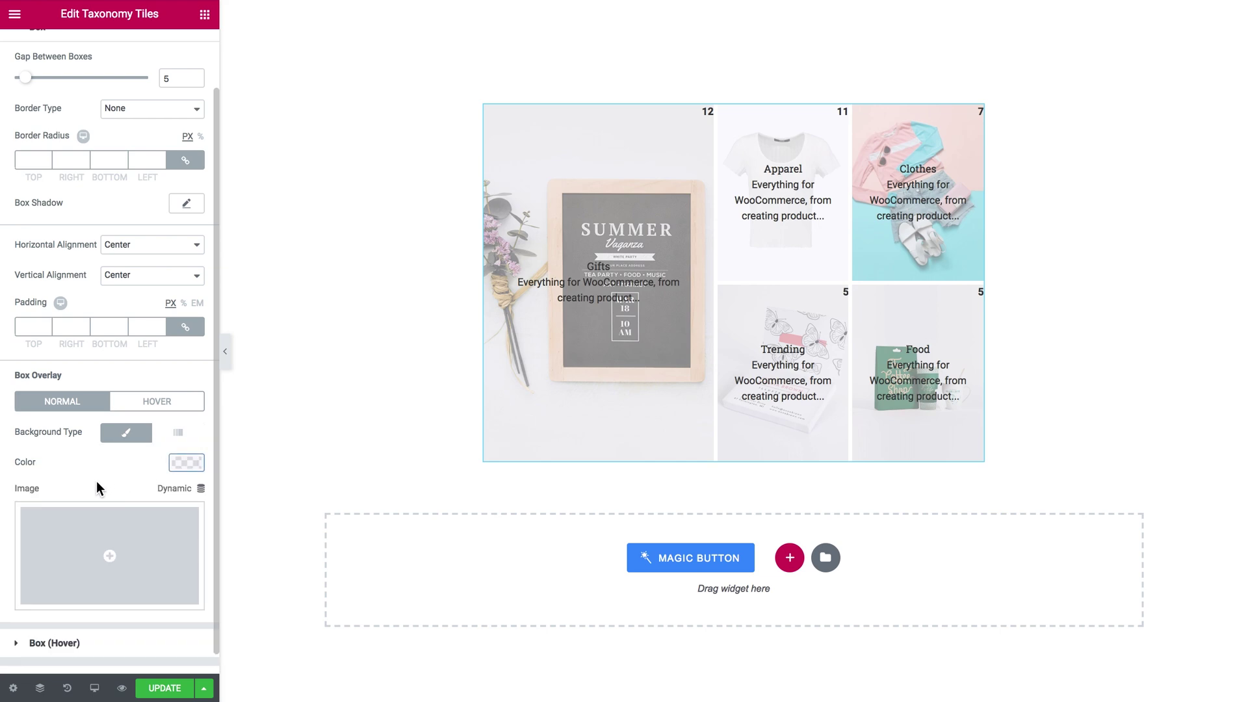
scroll(97, 487, "down", 1)
Step: In Box (Hover), give the content background a translucent near-white colour
left_click(76, 622)
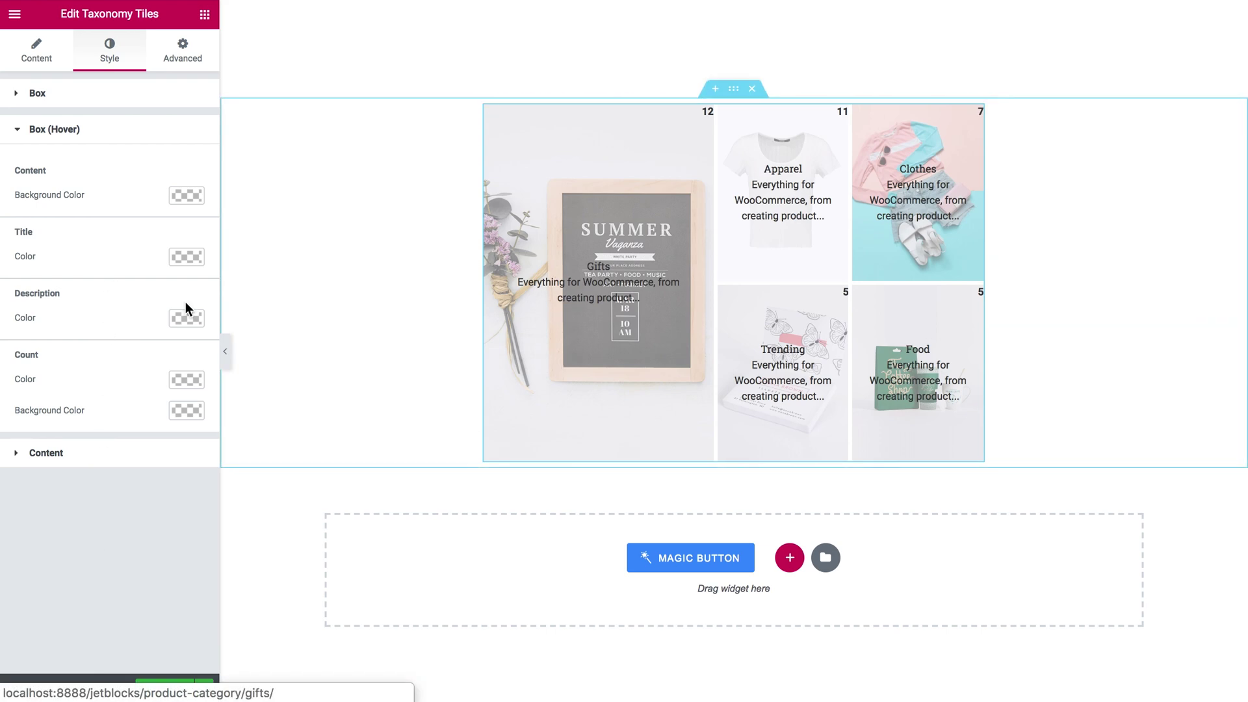
left_click(185, 199)
left_click(96, 369)
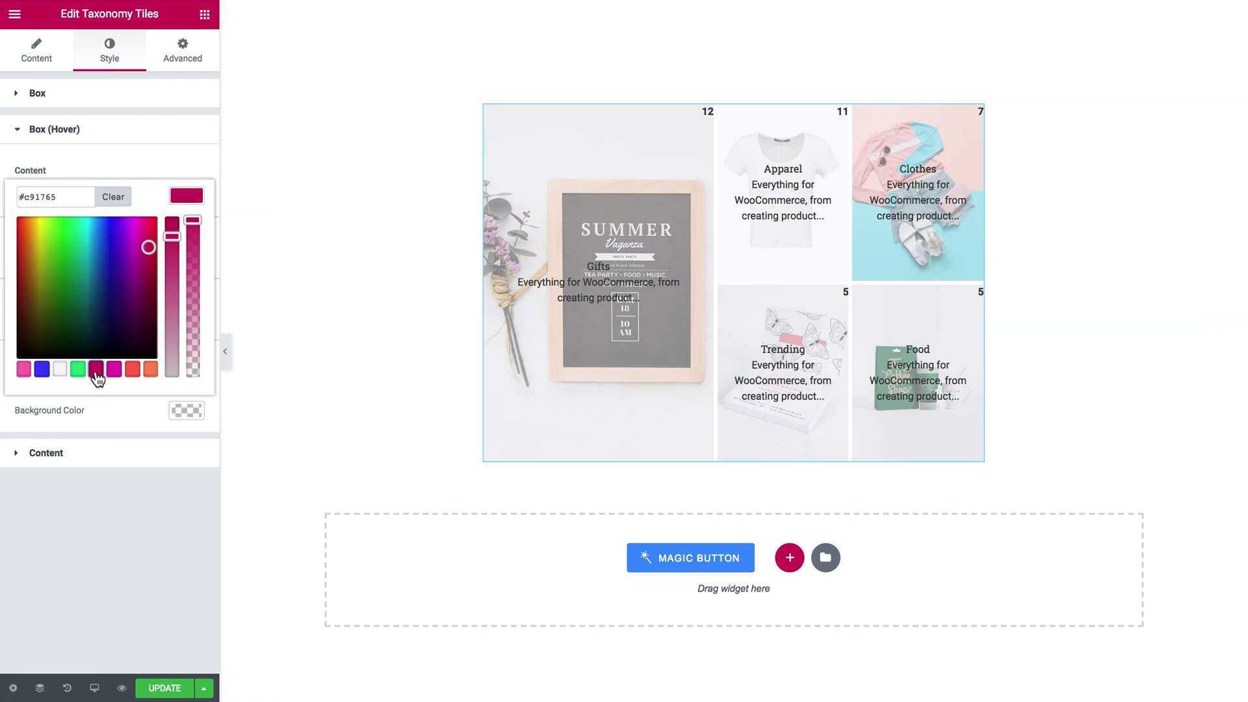
left_click(60, 369)
left_click_drag(192, 286, 192, 252)
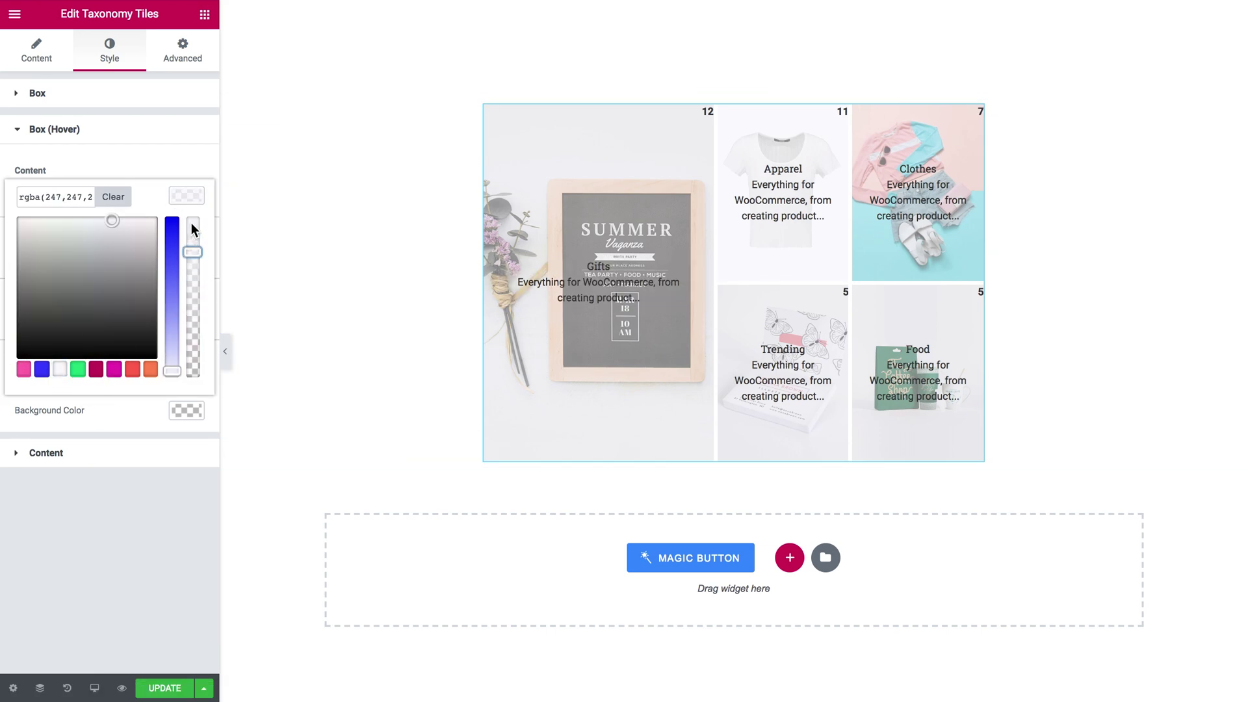
left_click(190, 204)
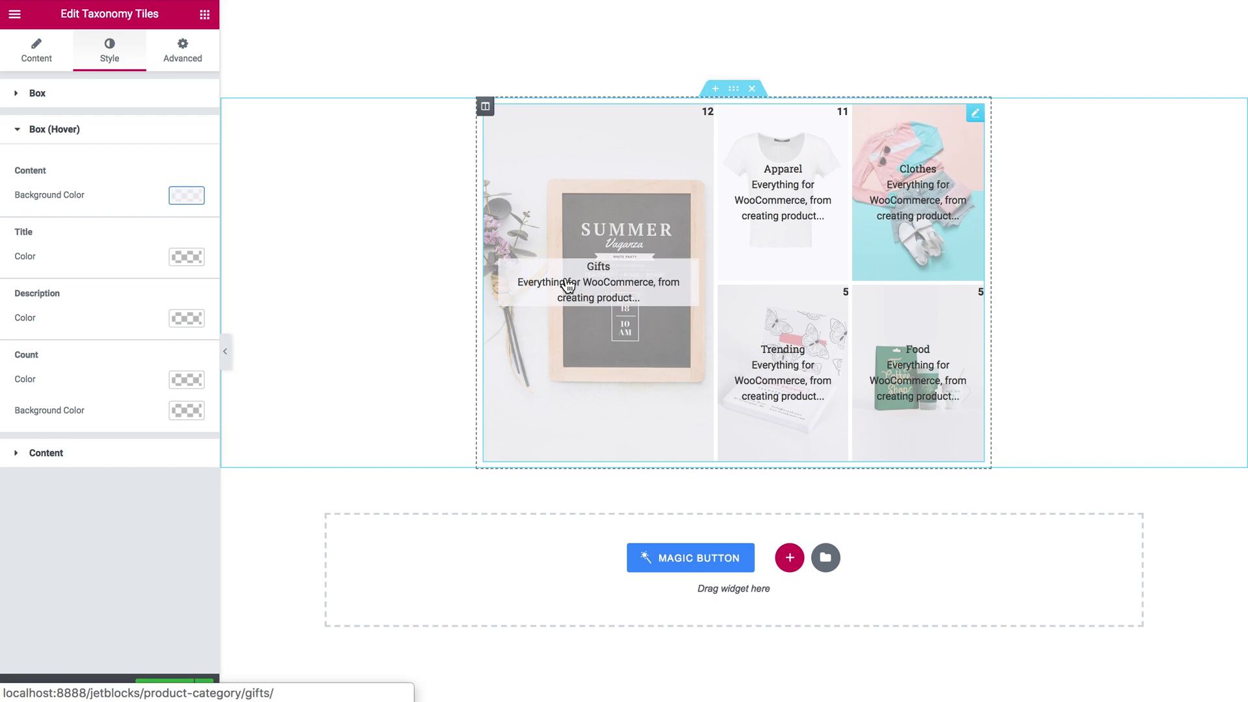
left_click(188, 257)
left_click(188, 255)
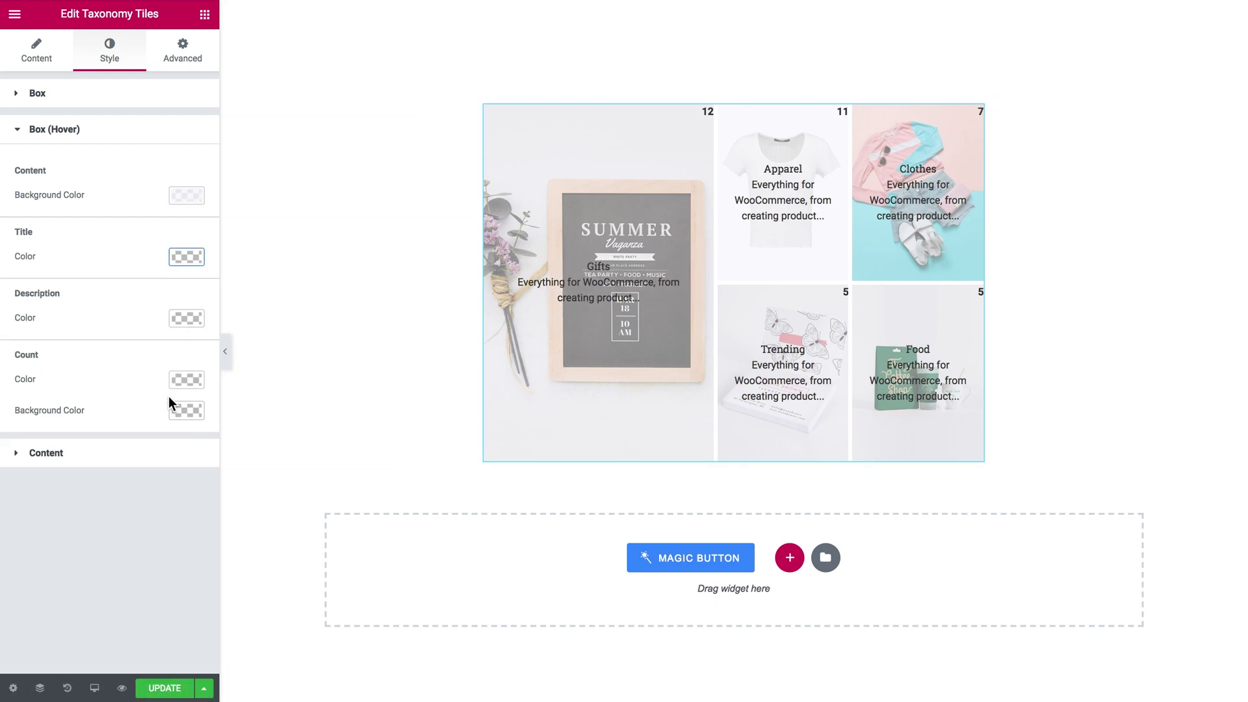
left_click(139, 452)
Step: Set the tile title typography to 21 px with a bold 700 weight
scroll(145, 354, "down", 3)
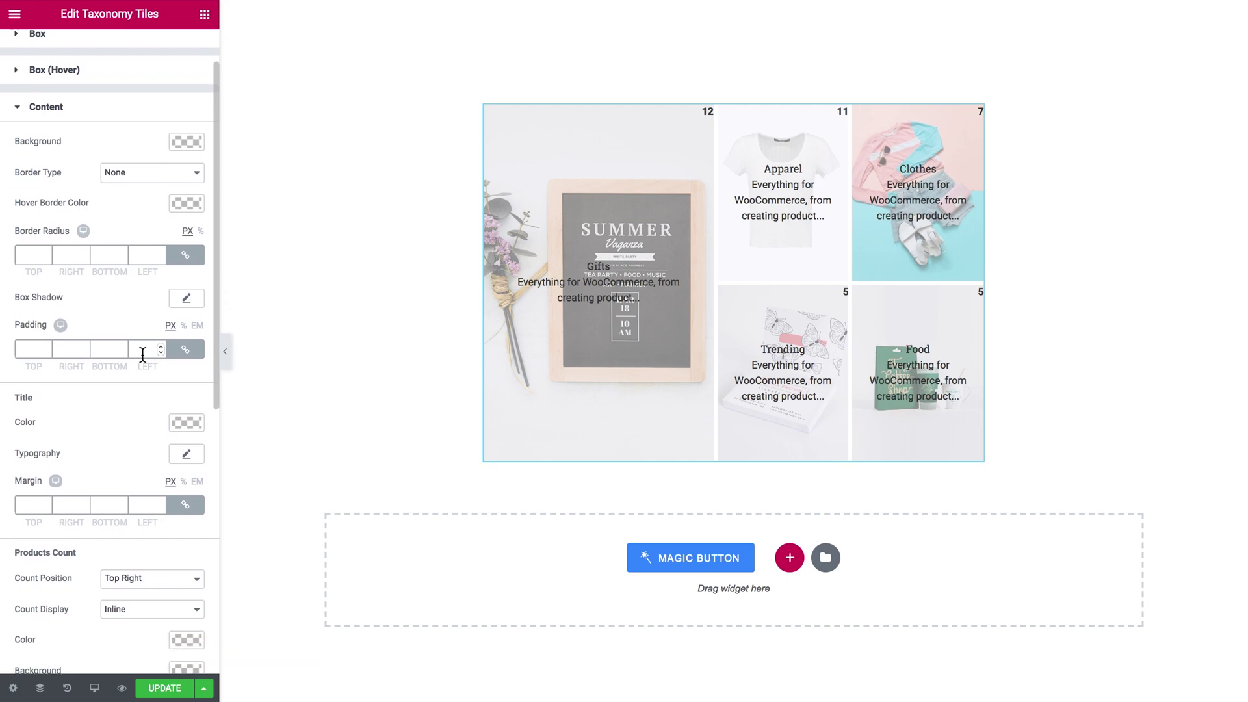
left_click(185, 236)
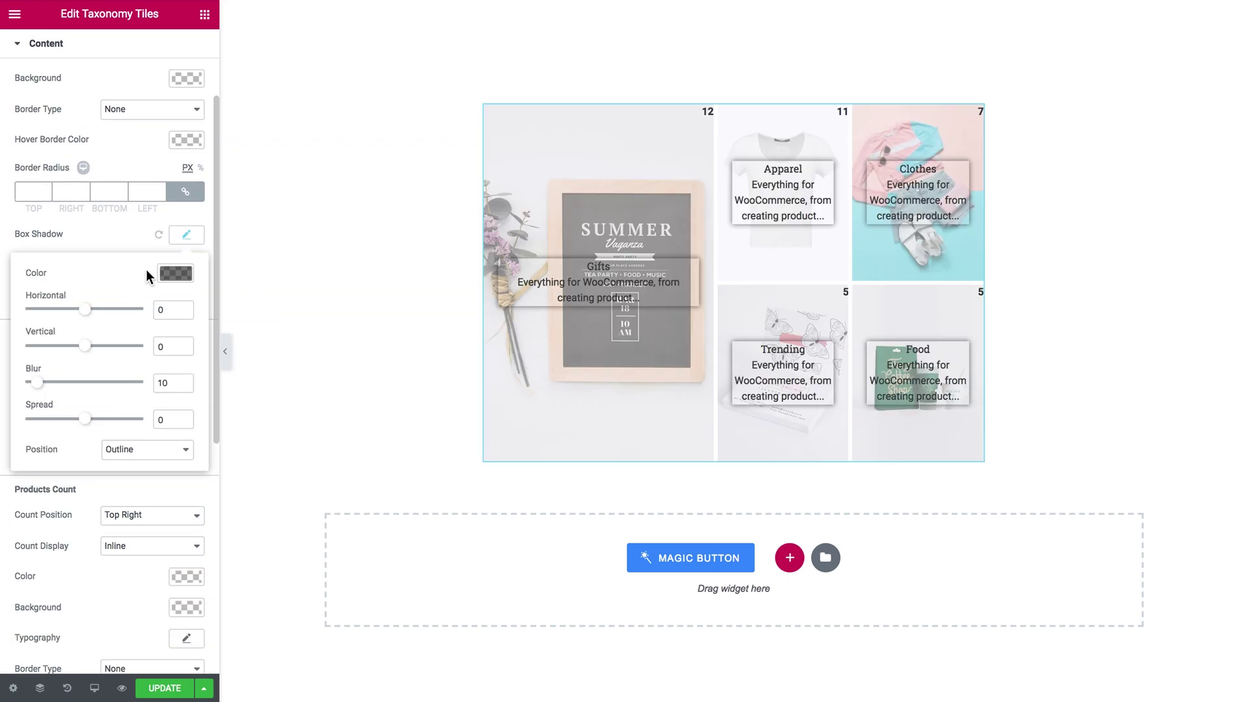
scroll(148, 357, "down", 2)
left_click(187, 324)
left_click_drag(26, 410, 37, 419)
left_click(147, 440)
left_click(144, 404)
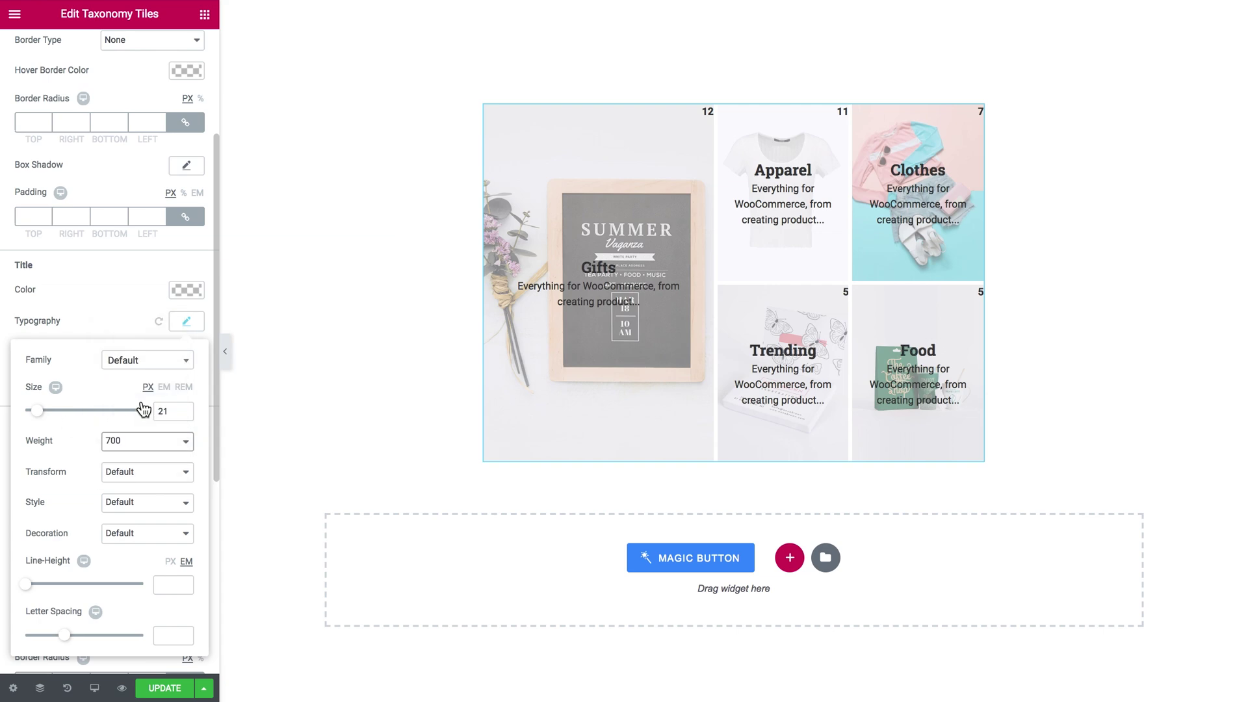
double_click(167, 411)
key("BackSpace")
left_click(186, 320)
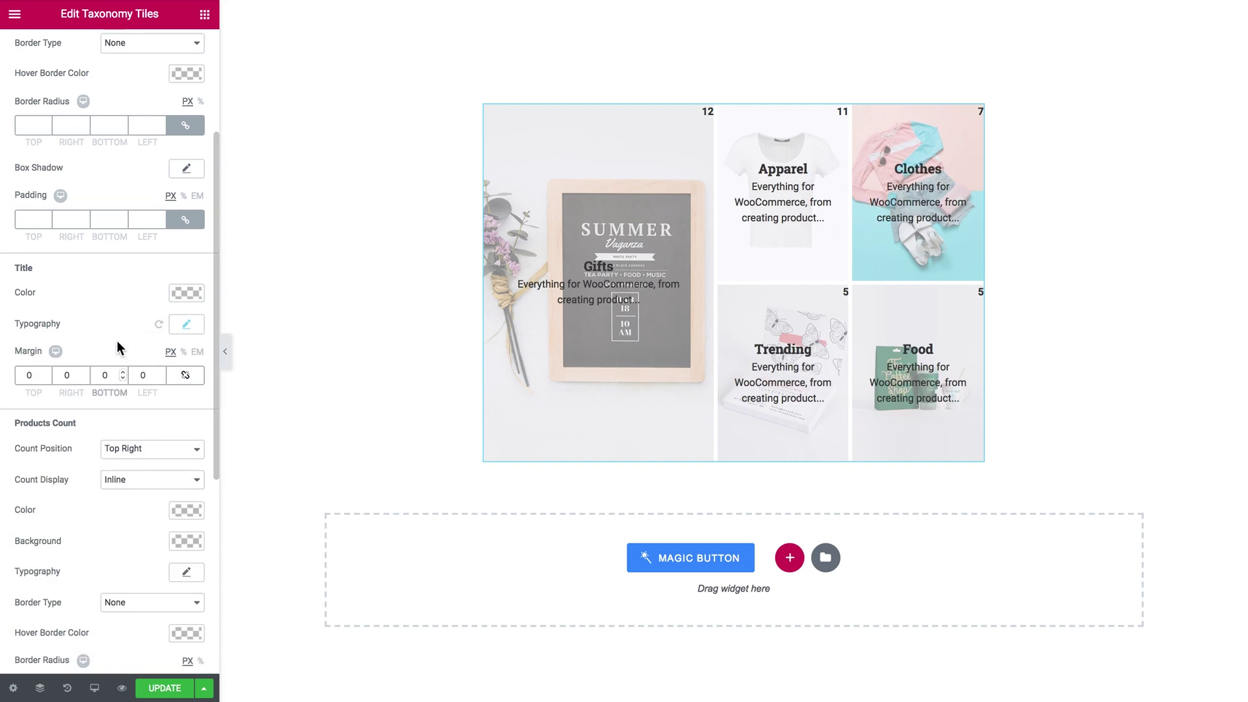
scroll(120, 349, "up", 1)
Step: Clear the normal title colour so titles are hidden, and make hovered titles black
left_click(186, 326)
left_click(193, 353)
left_click(104, 328)
left_click(119, 170)
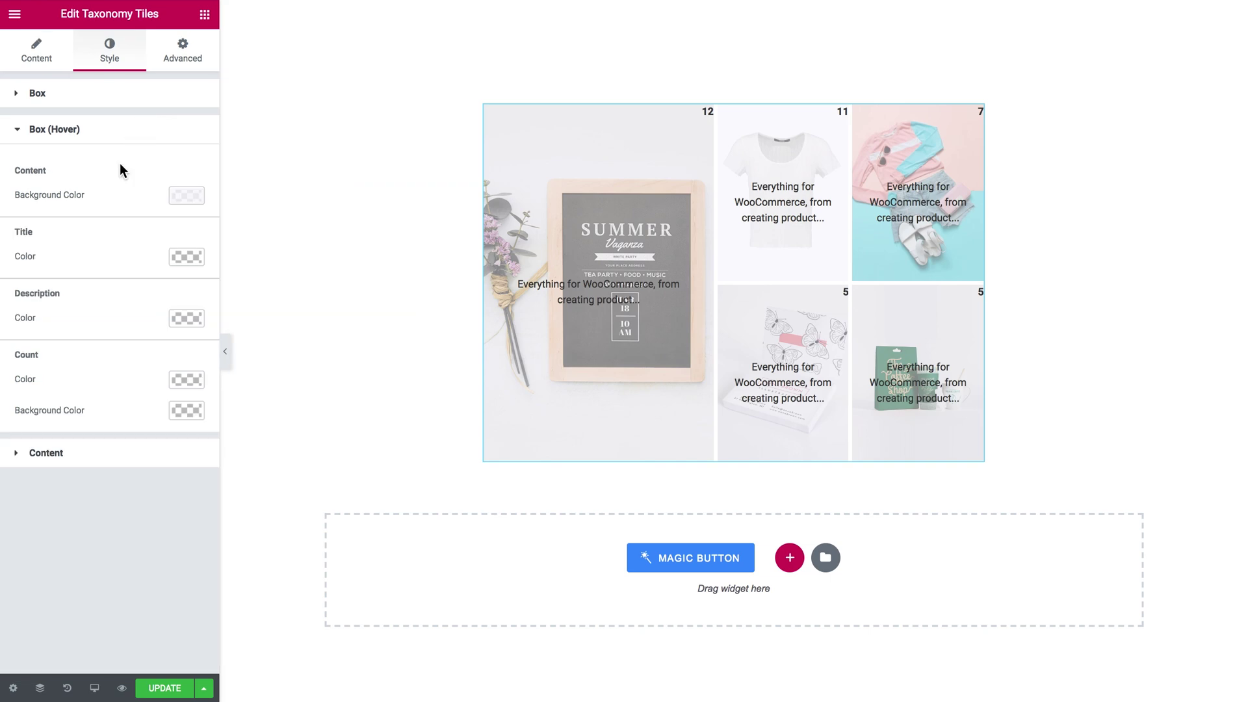
left_click(187, 257)
left_click(193, 283)
left_click(212, 281)
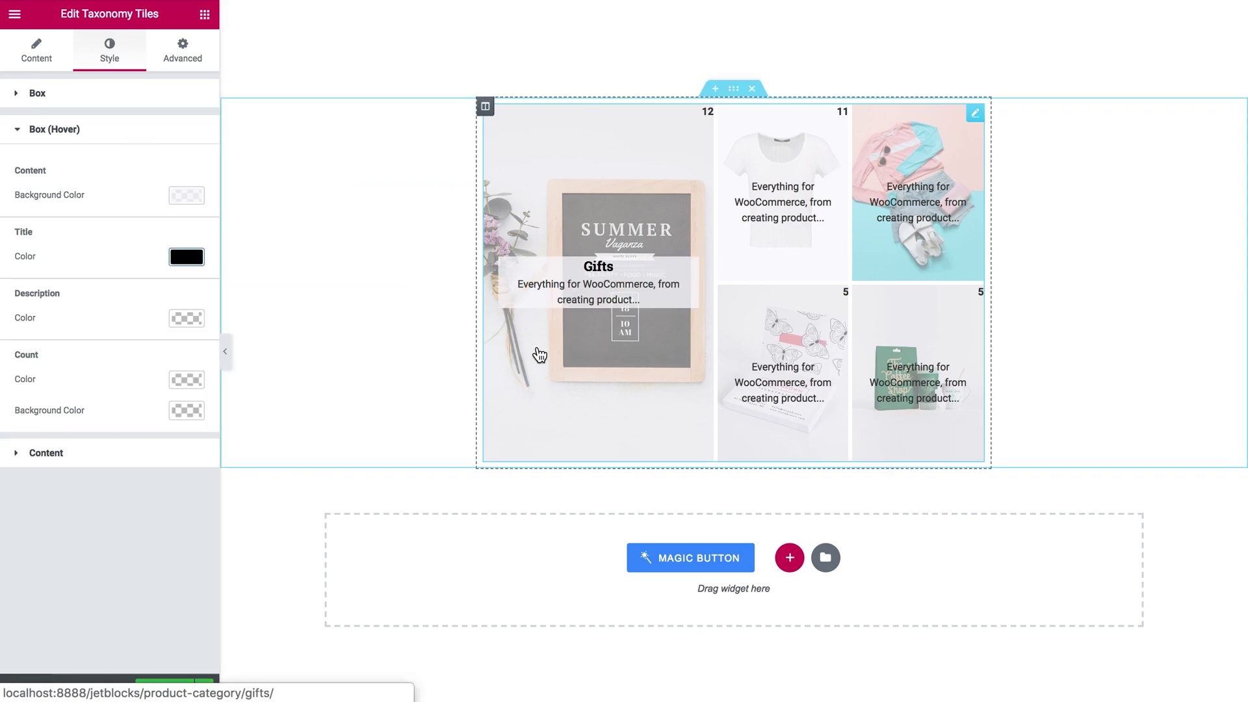
left_click(130, 459)
Step: Scroll to the Products Count Color setting to begin hiding the tile counts
scroll(110, 474, "down", 5)
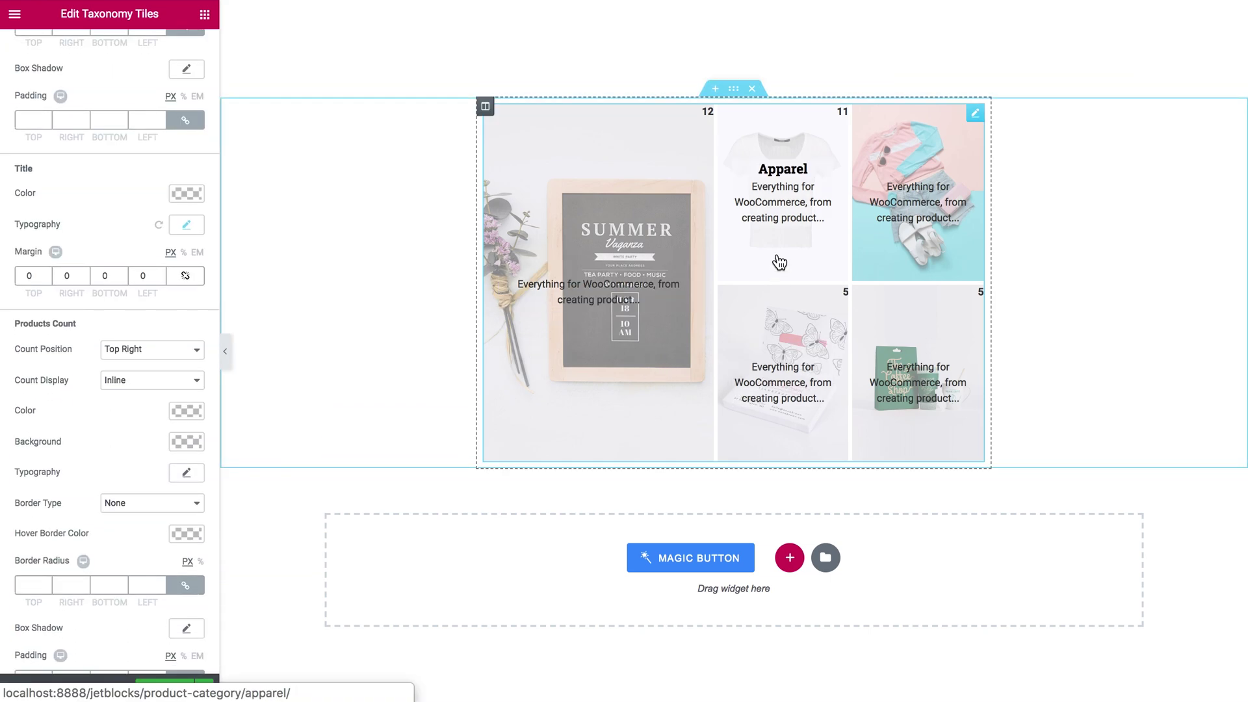
scroll(130, 344, "down", 3)
scroll(130, 345, "up", 3)
scroll(156, 354, "down", 1)
left_click(188, 346)
Step: Unlink the products count padding and set it to 23/23/0/0
left_click(140, 598)
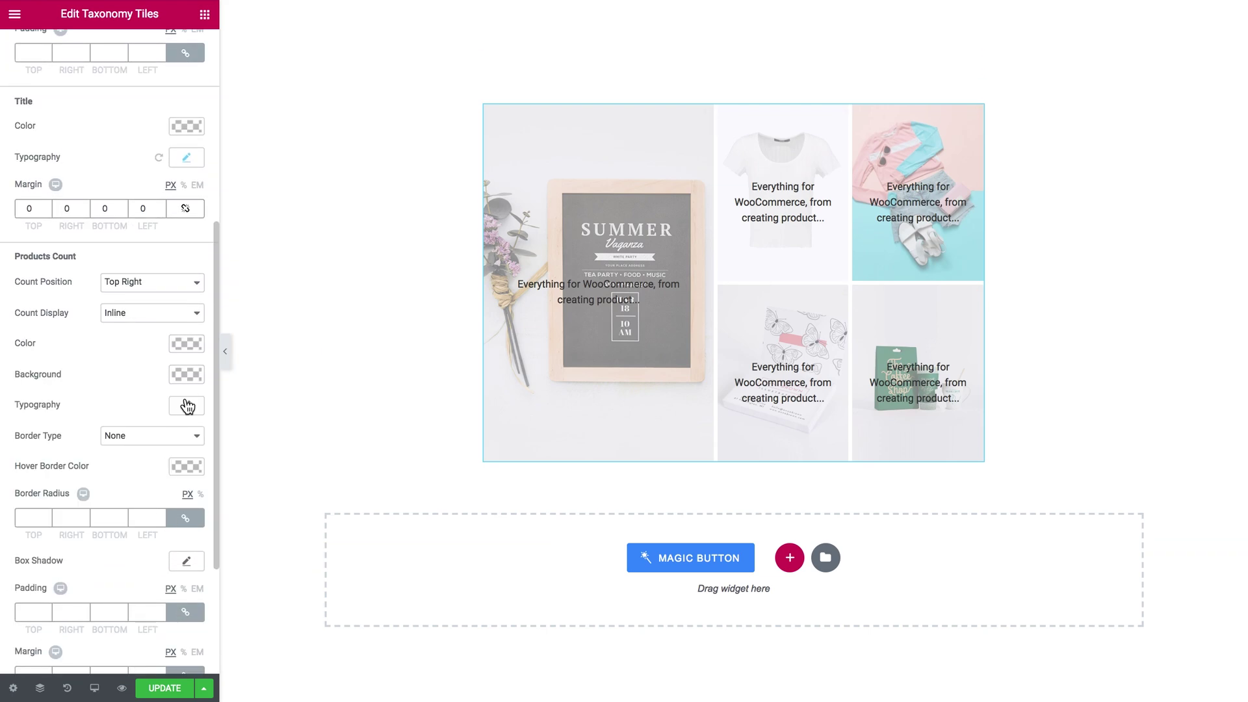
scroll(150, 399, "down", 2)
left_click(185, 519)
left_click(85, 521)
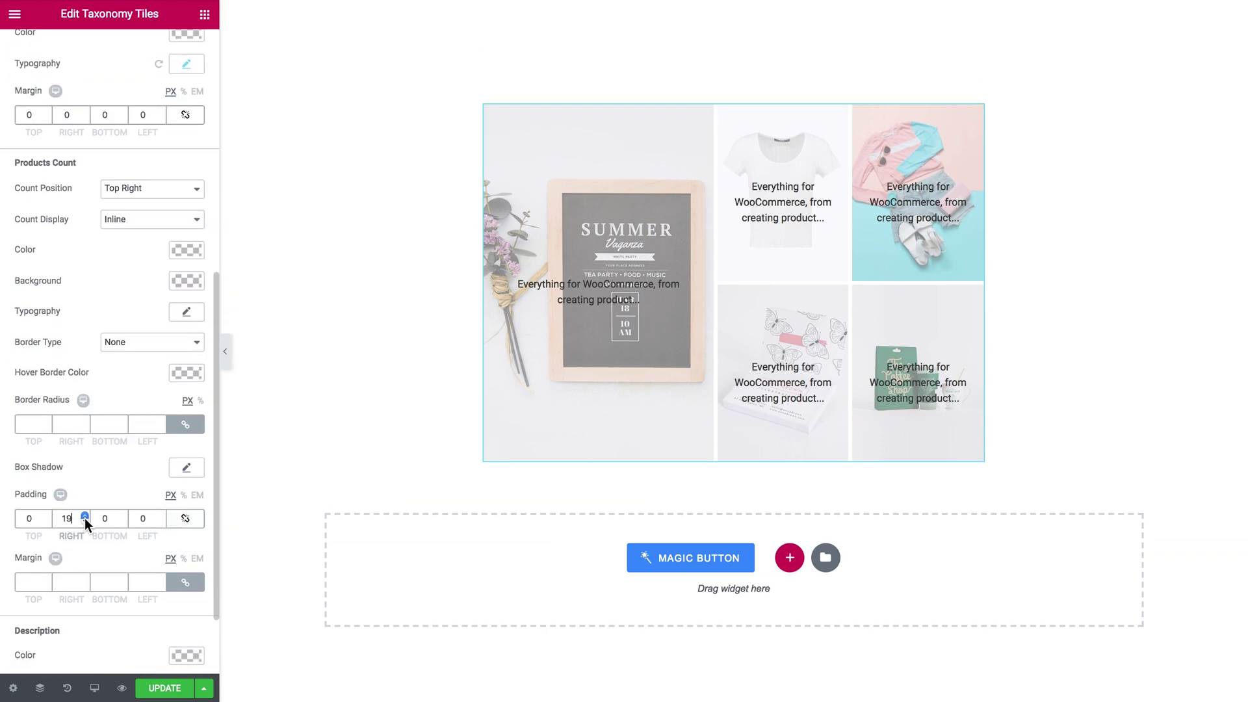
left_click(47, 515)
Step: Clear the Description Color and reduce the description font size to 11
scroll(111, 547, "down", 2)
left_click(186, 558)
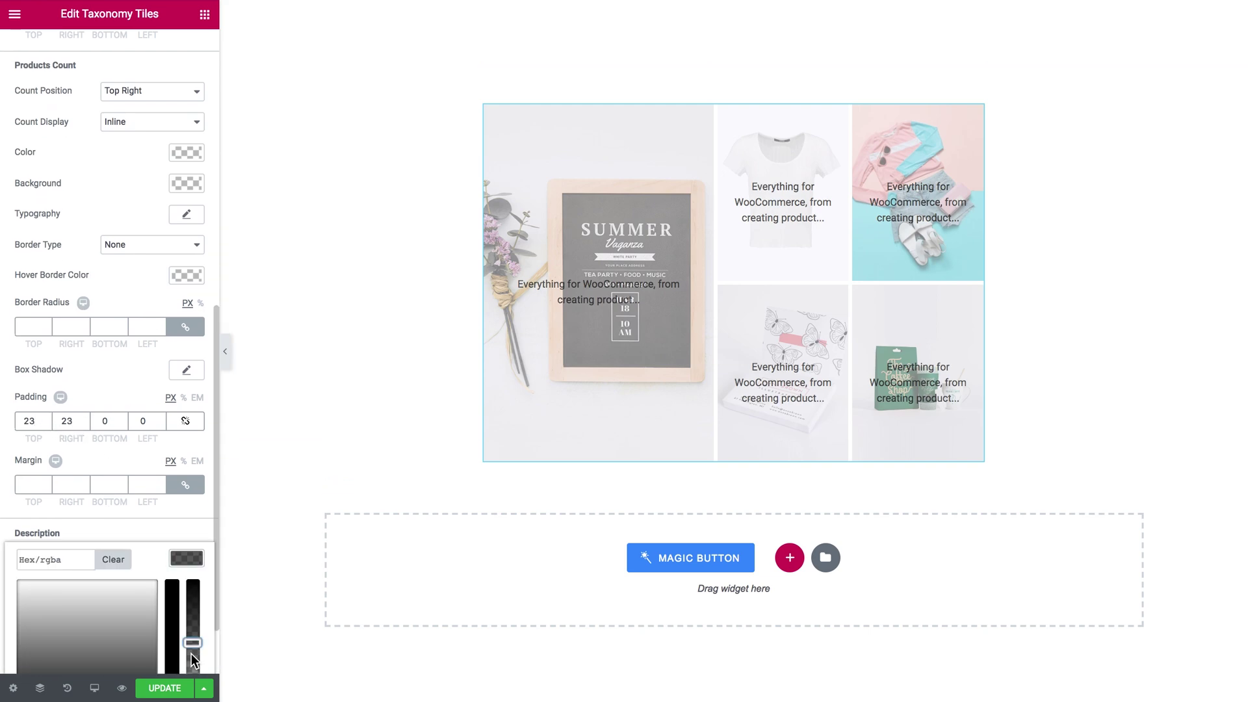
left_click(167, 614)
left_click(186, 558)
scroll(141, 577, "down", 2)
left_click(114, 473)
left_click(187, 474)
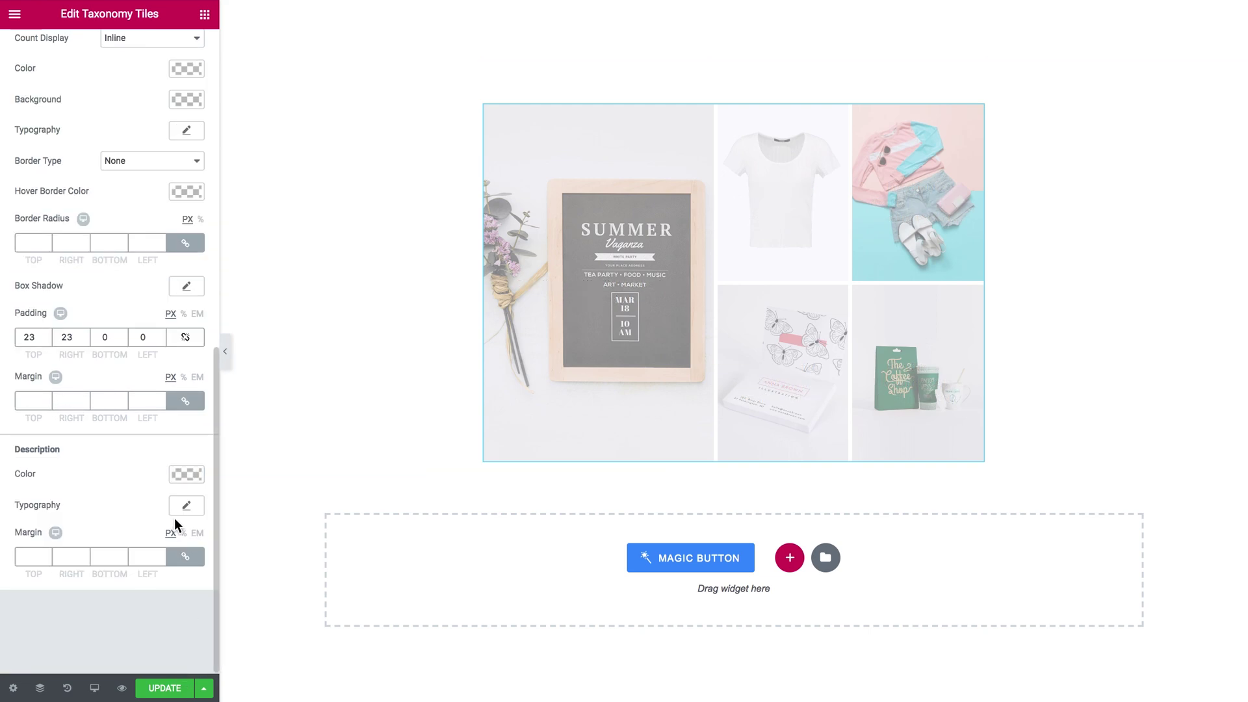
left_click(187, 505)
left_click_drag(26, 601, 31, 599)
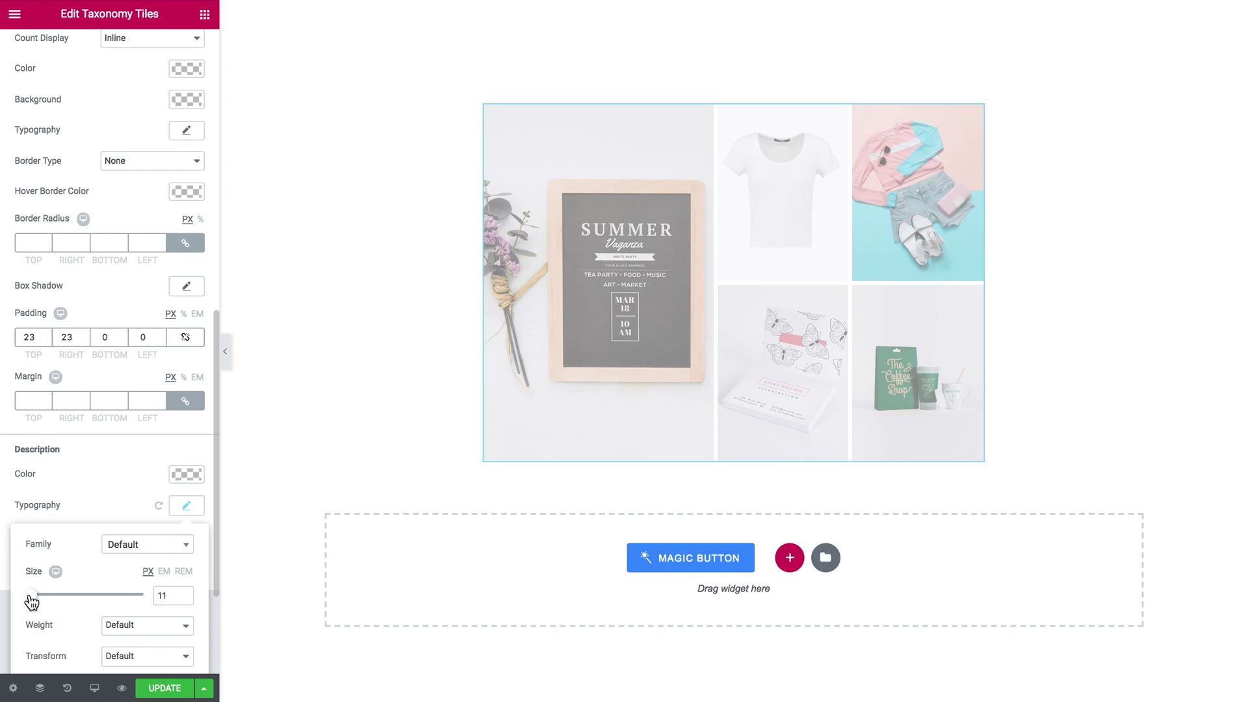
left_click(166, 526)
Step: In Box (Hover), set the Description and Count colours to black
scroll(127, 506, "up", 10)
left_click(55, 129)
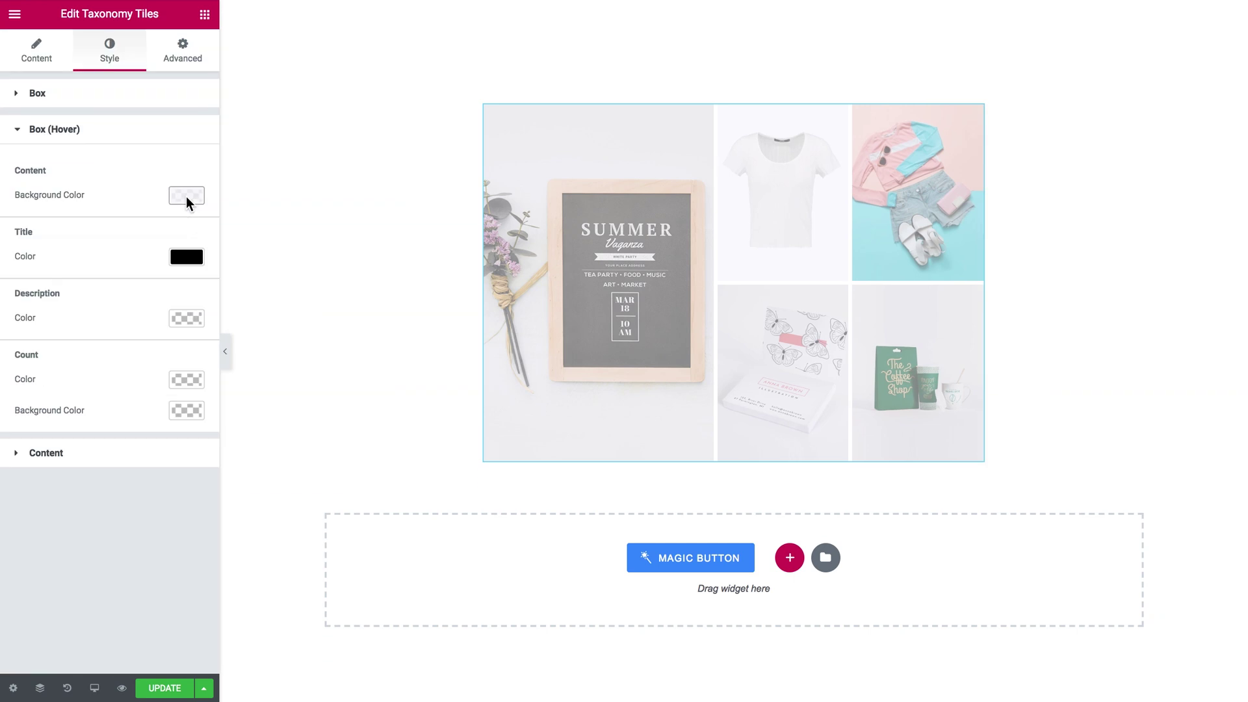
left_click(187, 319)
left_click(185, 319)
left_click(183, 380)
left_click(180, 383)
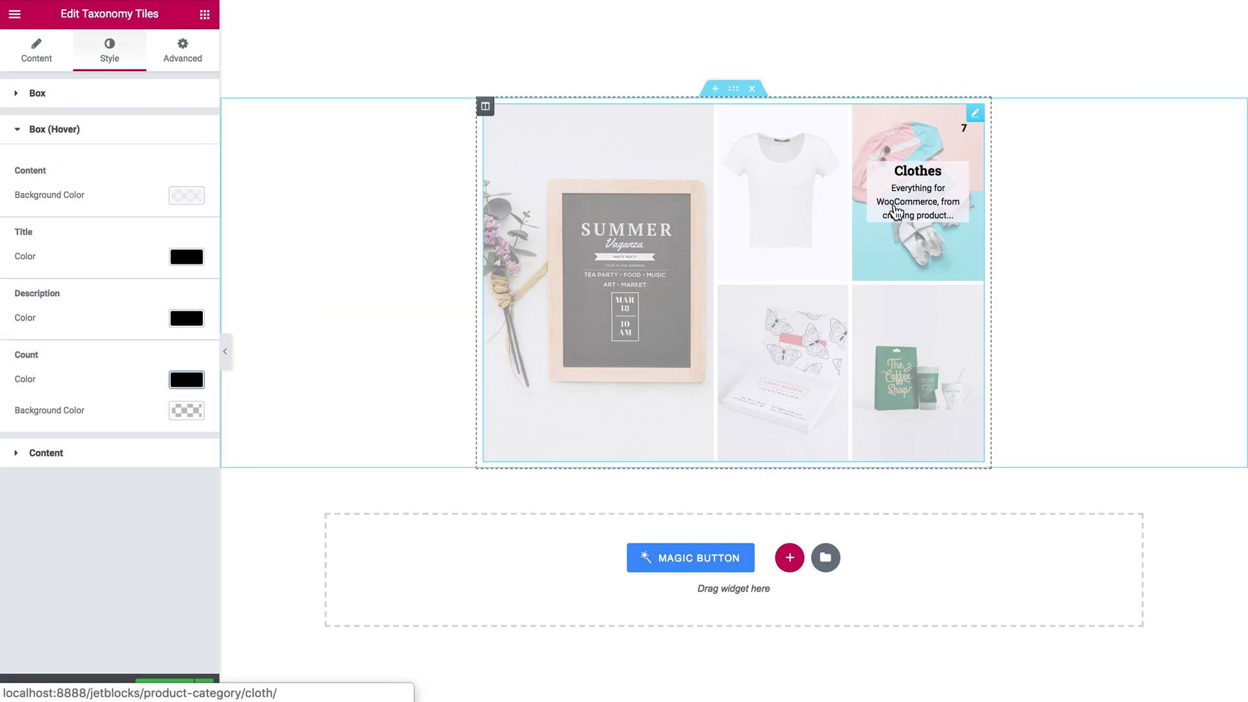
Step: Revisit the content and hover style sections, then move on to the tile box settings
left_click(204, 462)
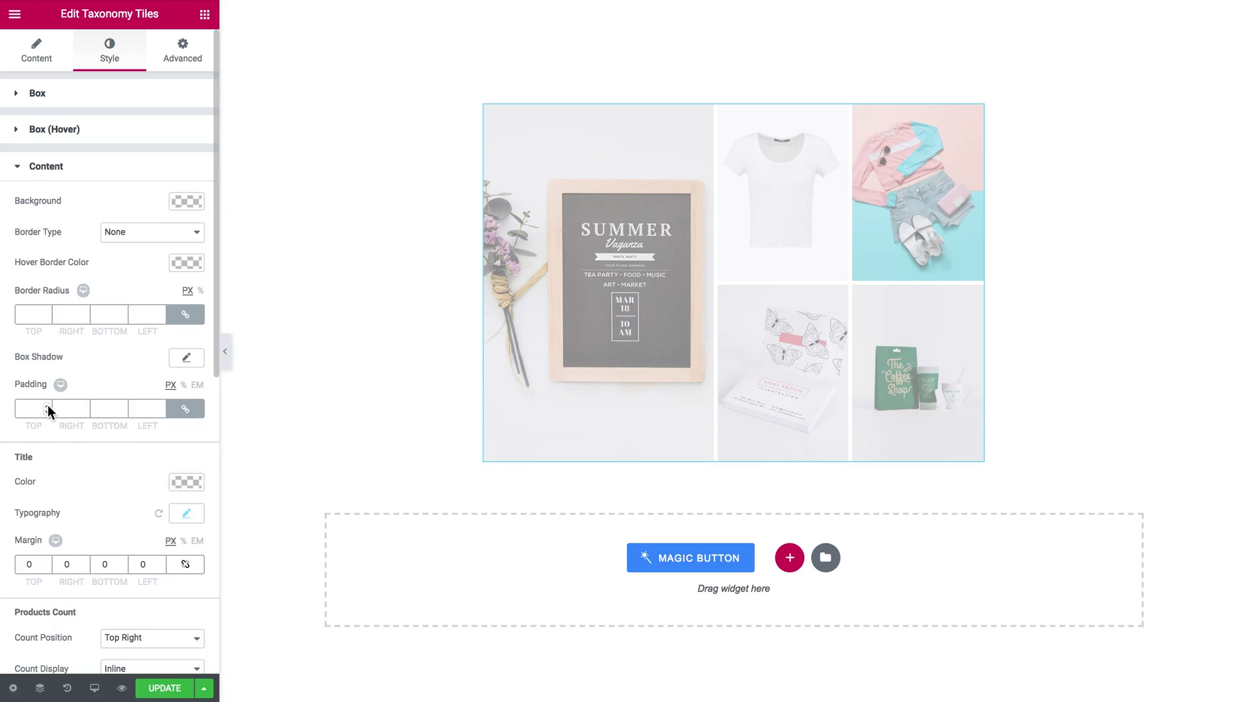
scroll(65, 486, "down", 3)
scroll(65, 486, "up", 3)
left_click(87, 130)
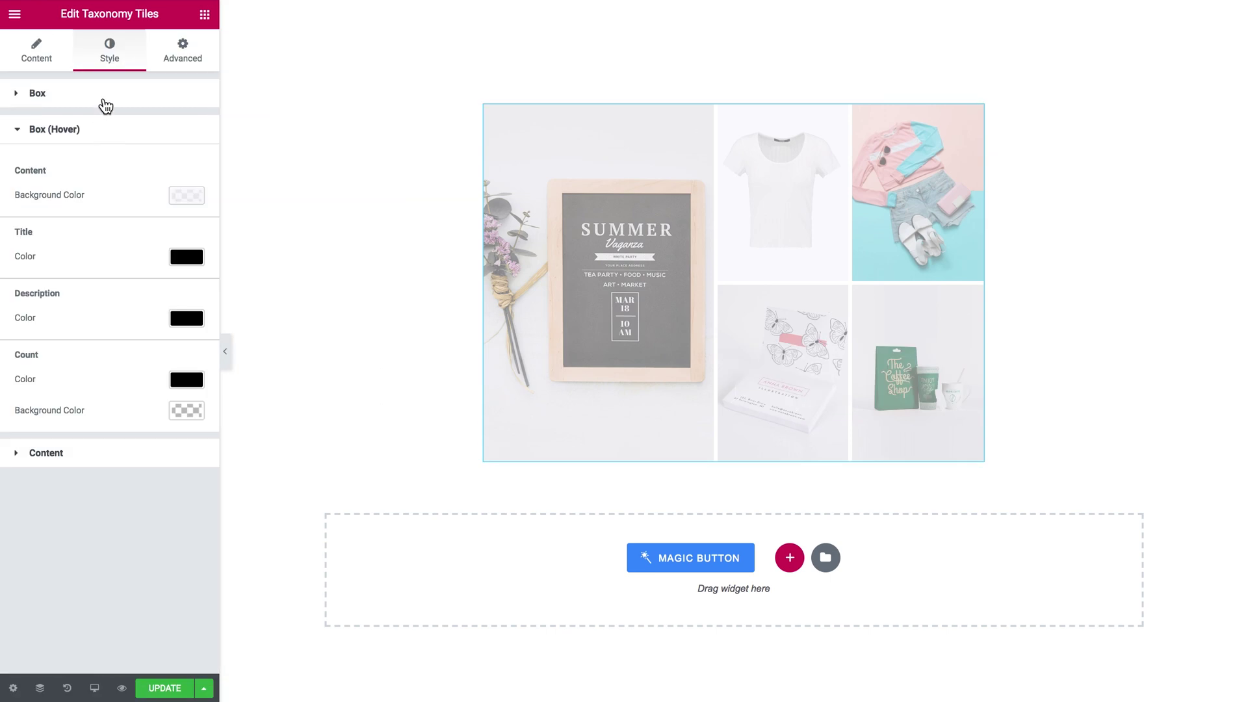
left_click(101, 93)
scroll(98, 303, "down", 2)
Step: Clear the normal Box Overlay colour and give the hover overlay a Classic background
left_click(187, 450)
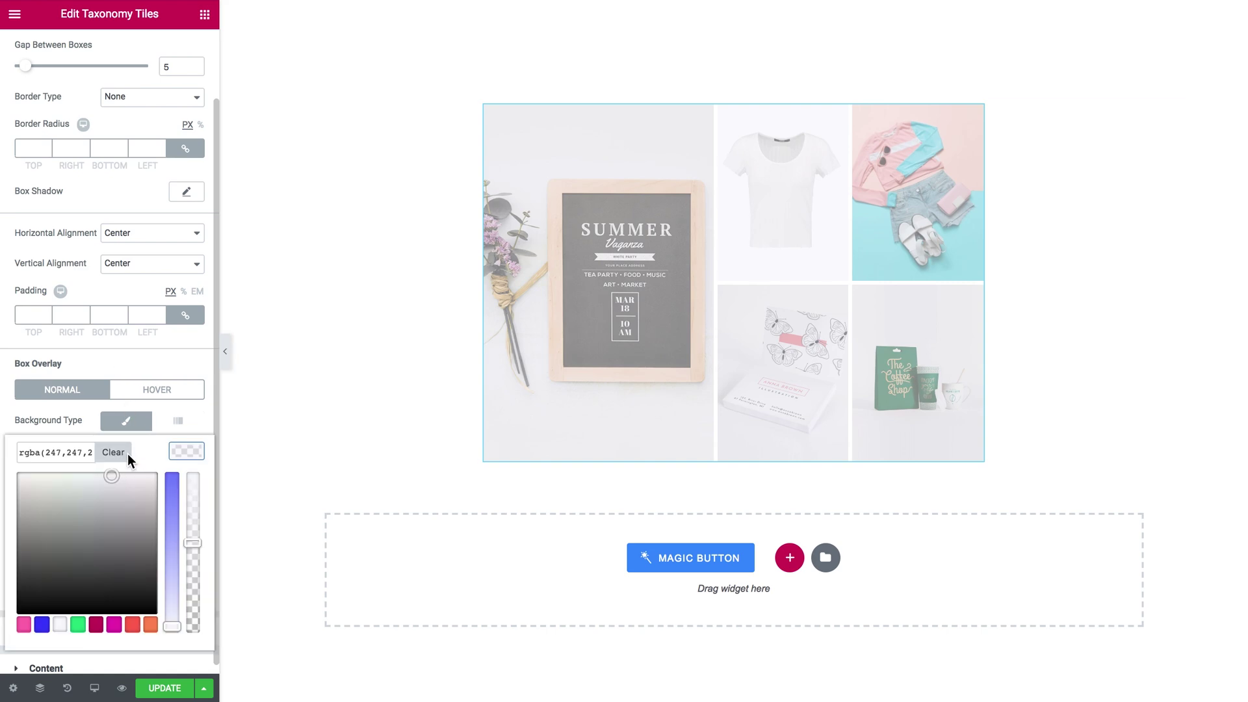
left_click(127, 454)
left_click(165, 437)
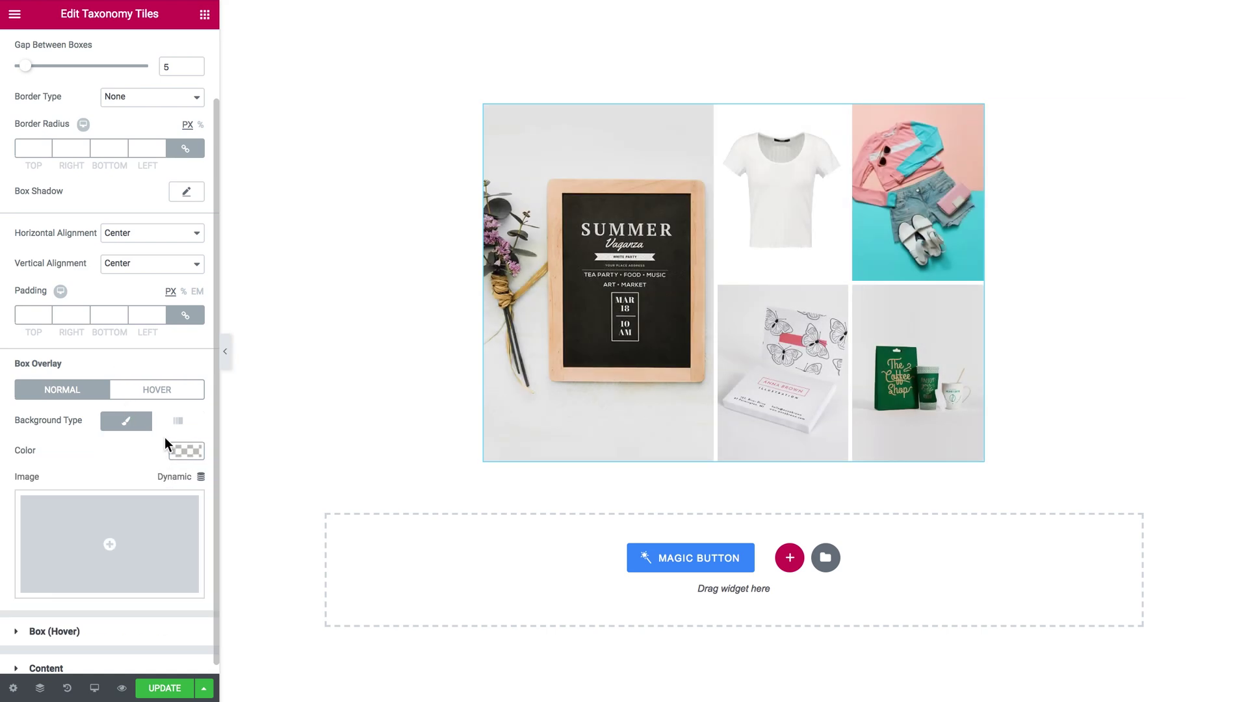
left_click(165, 393)
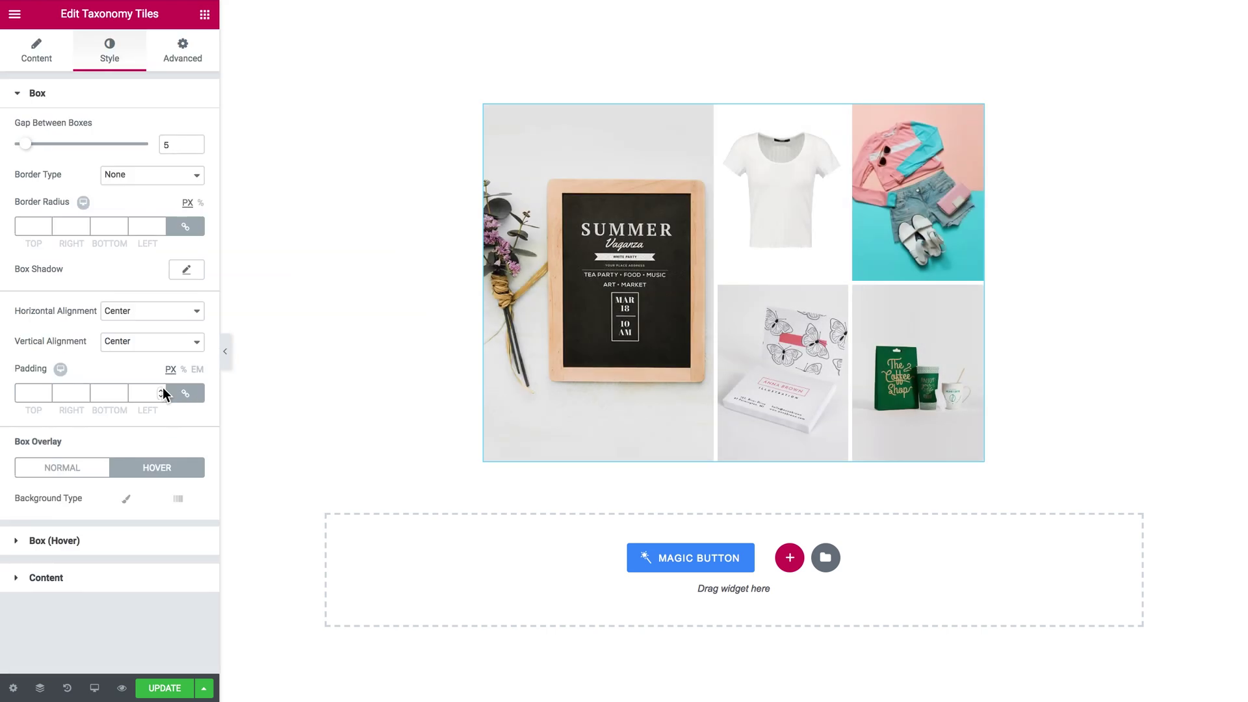
left_click(128, 501)
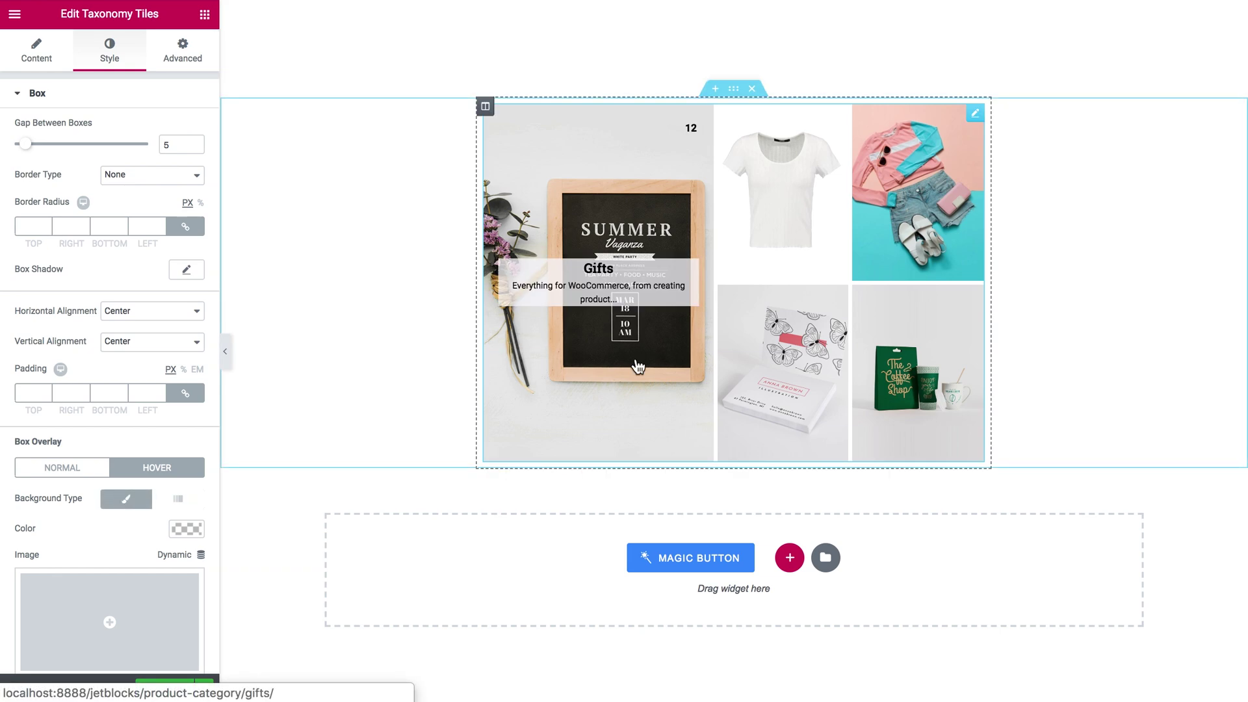